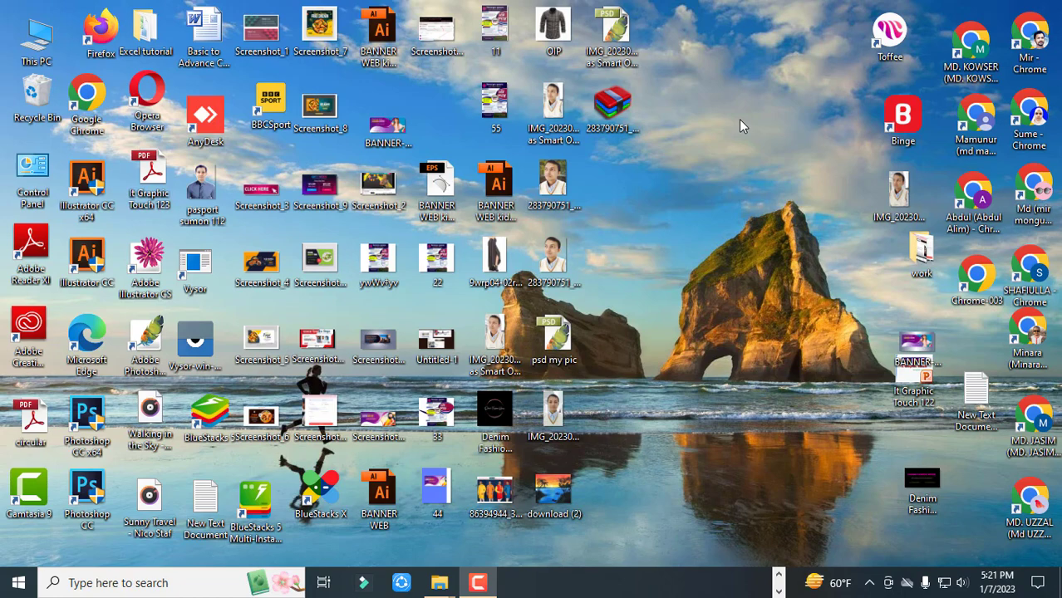
right_click(738, 119)
click(761, 166)
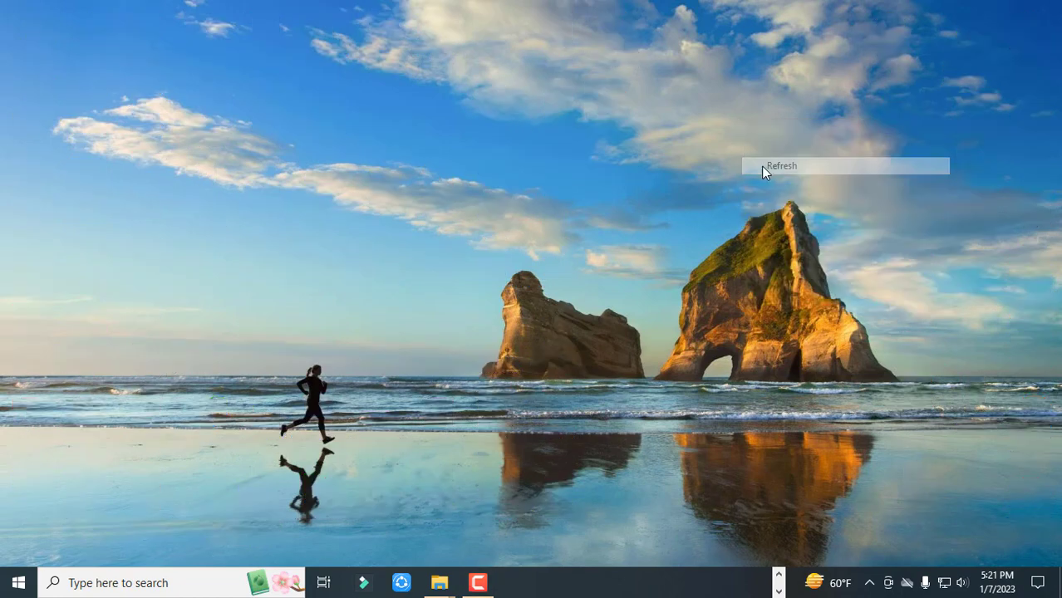
right_click(741, 139)
click(770, 184)
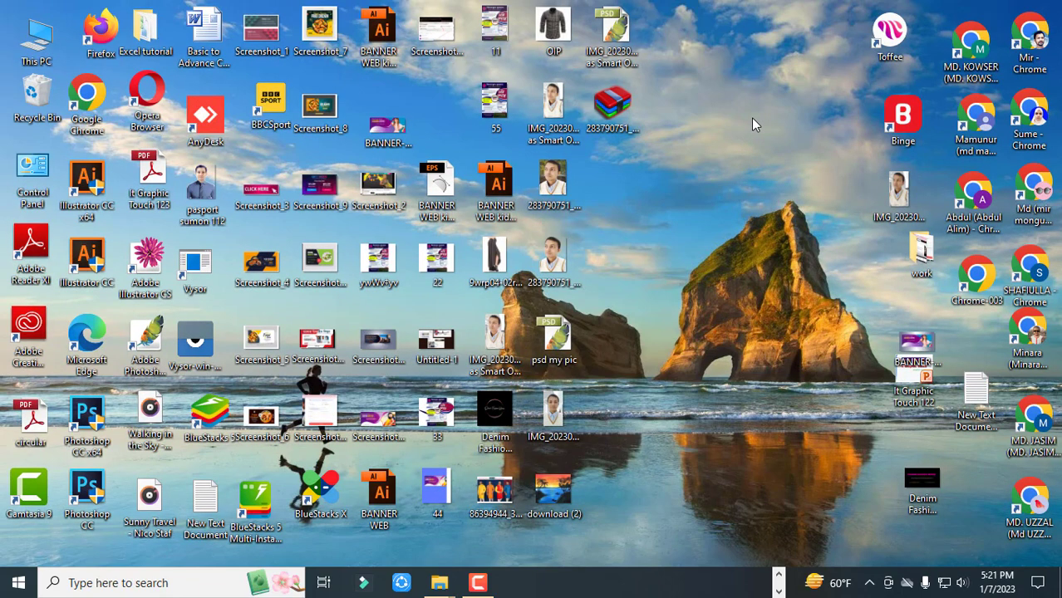
right_click(745, 95)
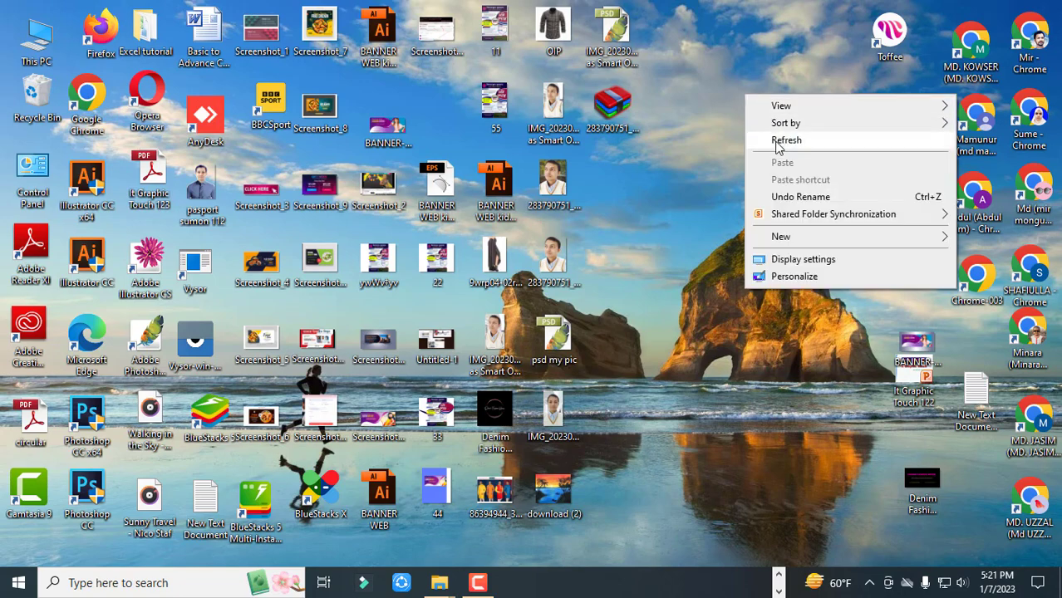
click(777, 142)
right_click(744, 89)
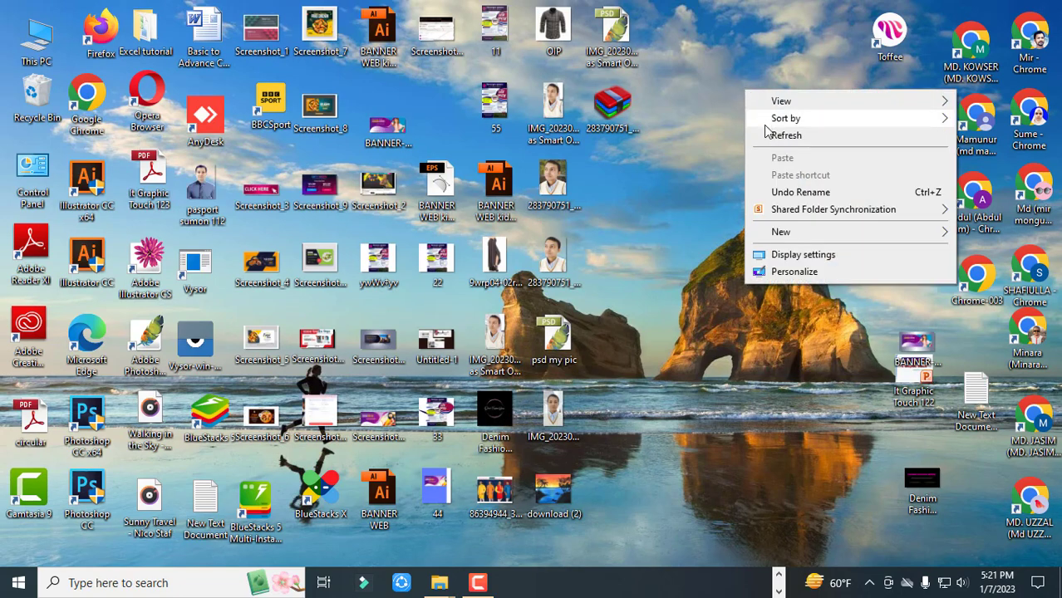
click(765, 136)
right_click(715, 102)
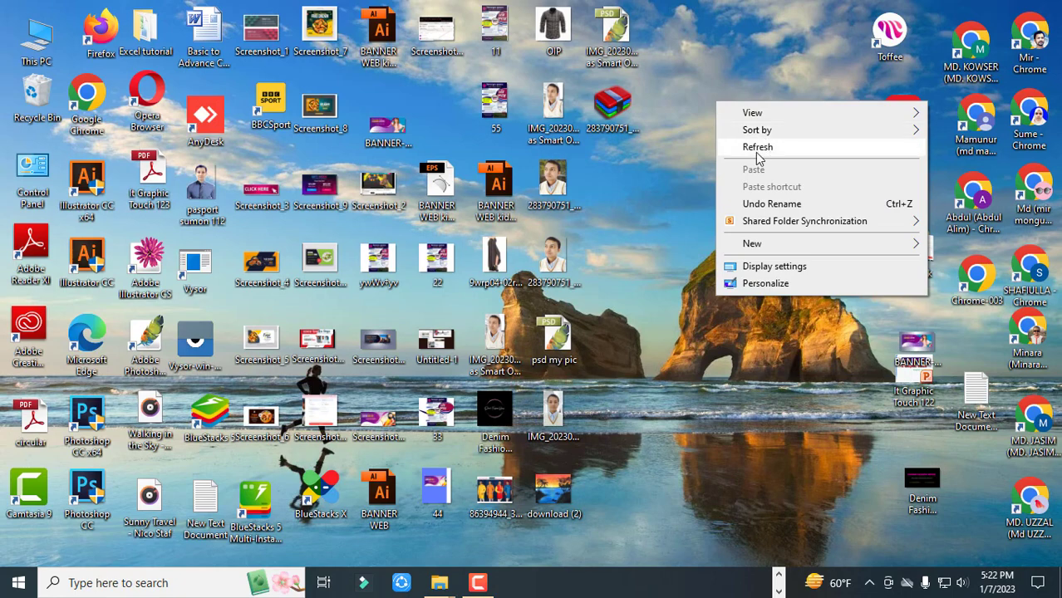
click(760, 146)
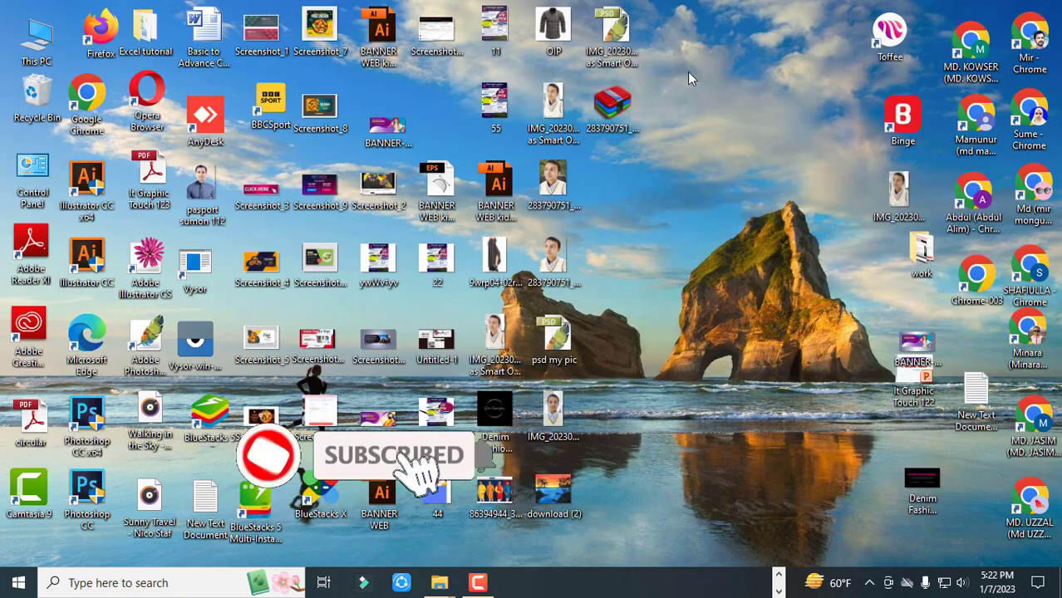
right_click(686, 70)
click(710, 112)
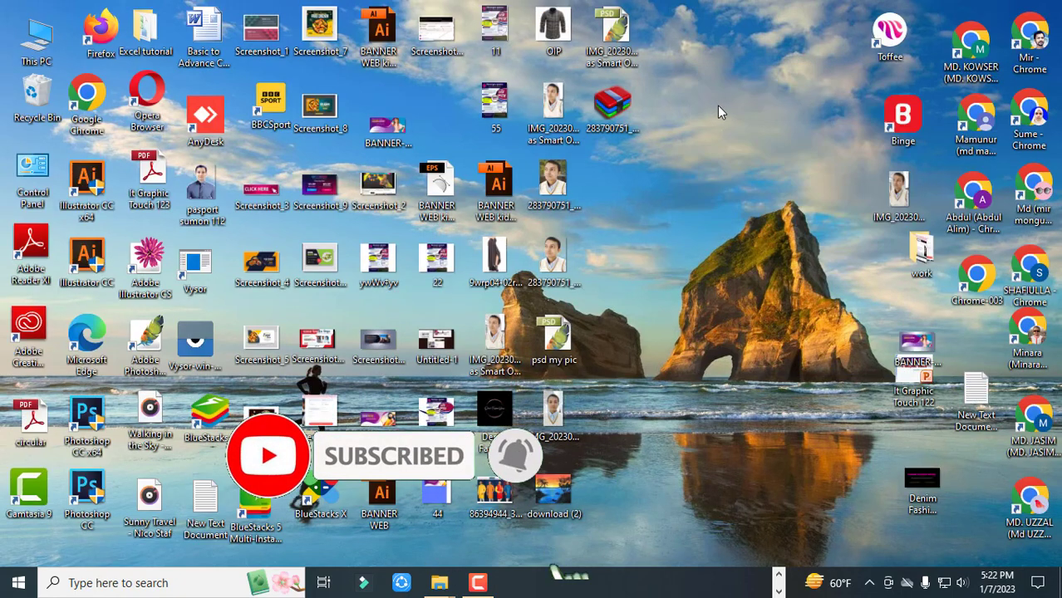
right_click(717, 106)
click(738, 152)
right_click(718, 94)
click(727, 140)
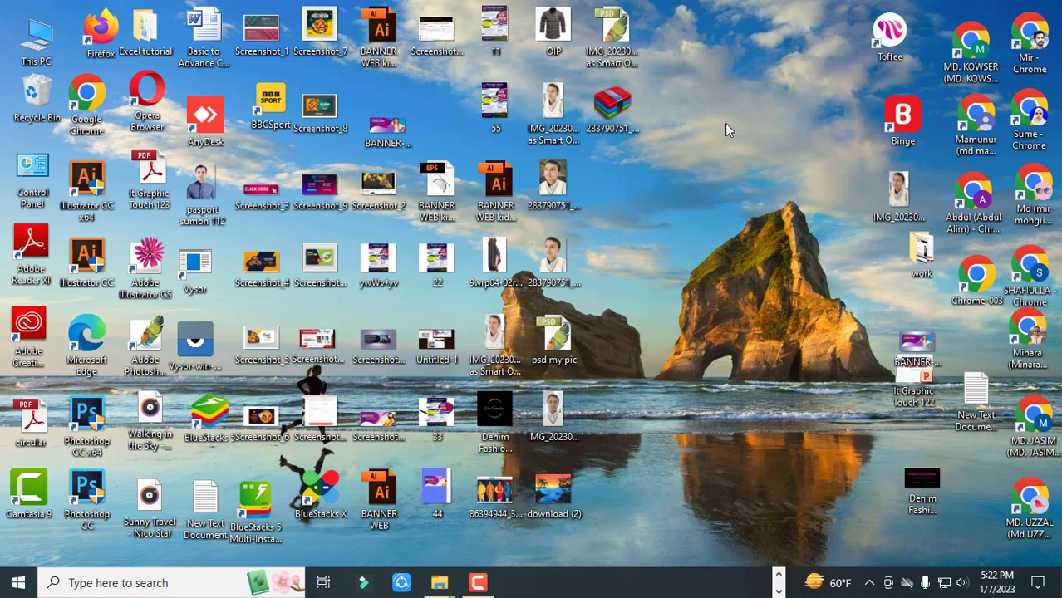
right_click(720, 108)
click(745, 154)
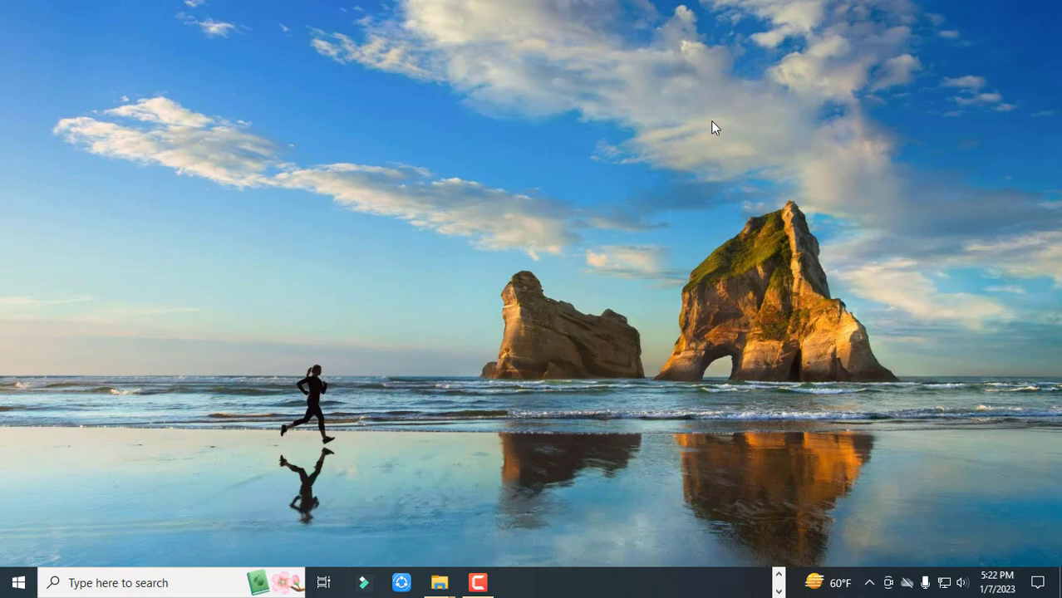
right_click(705, 116)
click(728, 156)
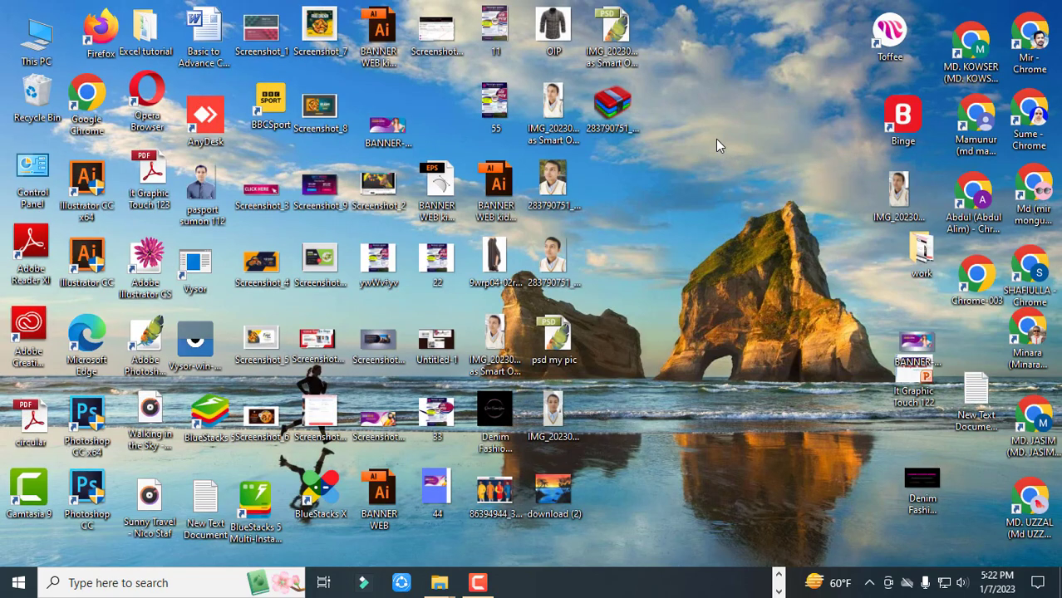
Open the Desktop folder through This PC in File Explorer
double_click(37, 46)
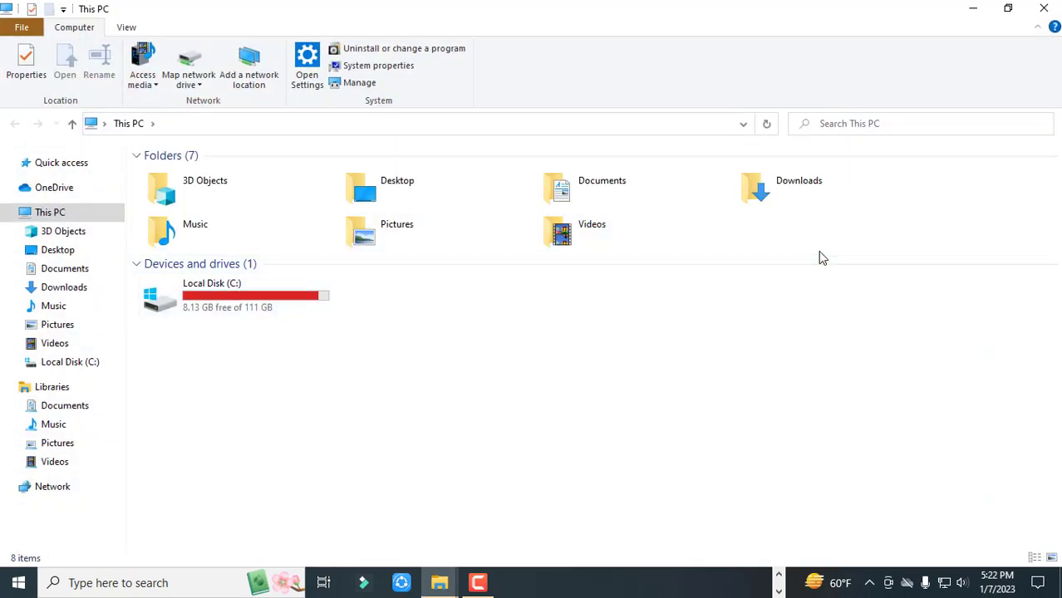
double_click(426, 203)
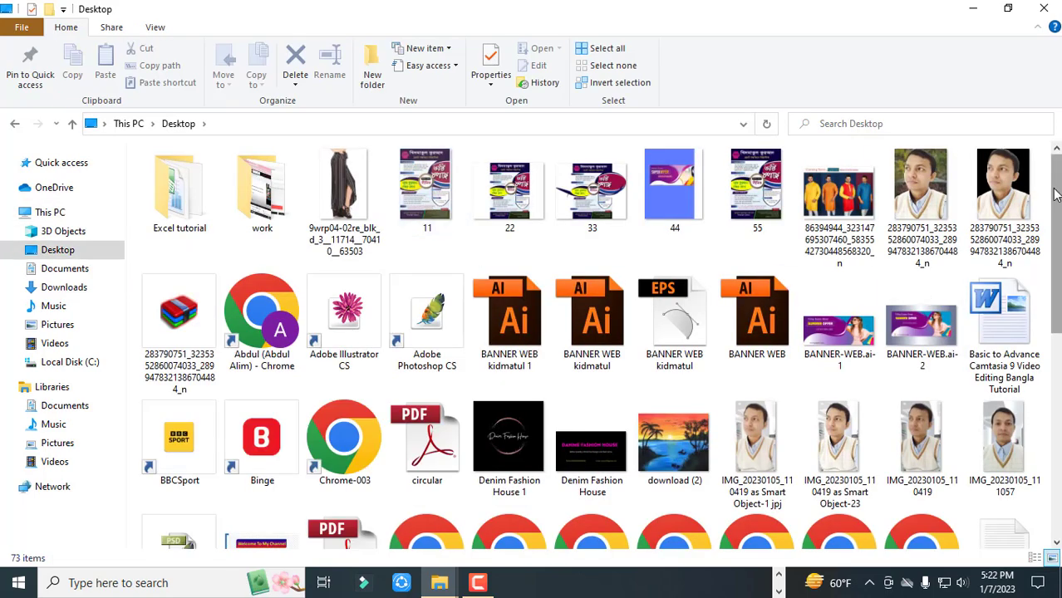
mouse_move(1058, 193)
mouse_down()
mouse_move(1058, 368)
mouse_move(1059, 200)
mouse_up()
Select the two portrait images in the first row and the four IMG_20230105 portrait photos in the third row
click(1008, 211)
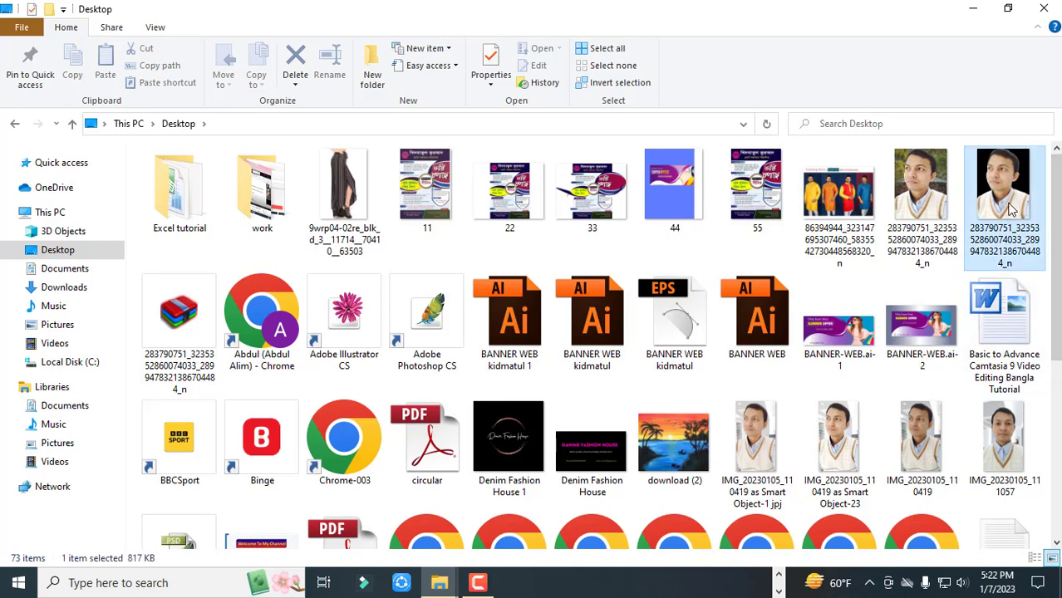
ctrl+click(912, 222)
ctrl+click(1008, 443)
ctrl+click(862, 452)
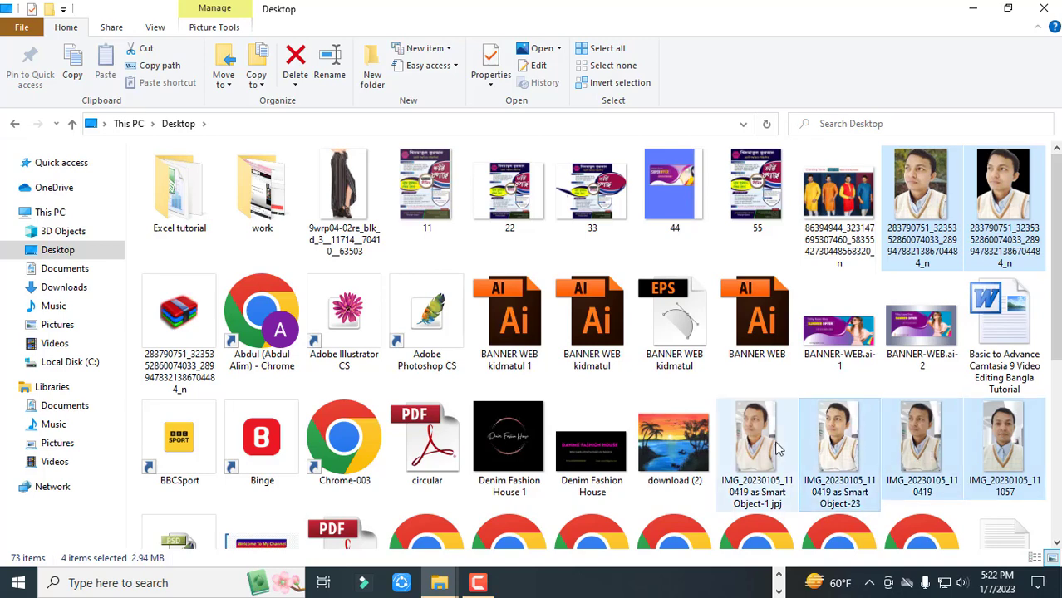
ctrl+click(756, 444)
Add both BANNER-WEB.ai images, the image of four men, images 55, 44, 33, 22 and 11, and the RAR archive to the selection
ctrl+click(837, 332)
ctrl+click(907, 333)
ctrl+click(839, 200)
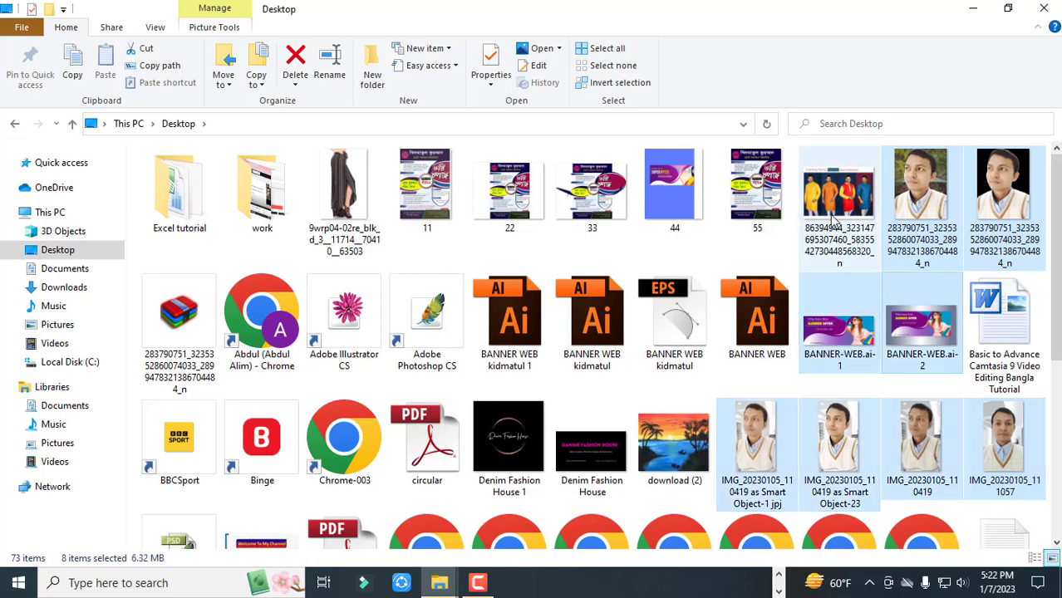
ctrl+click(757, 218)
ctrl+click(675, 218)
ctrl+click(597, 208)
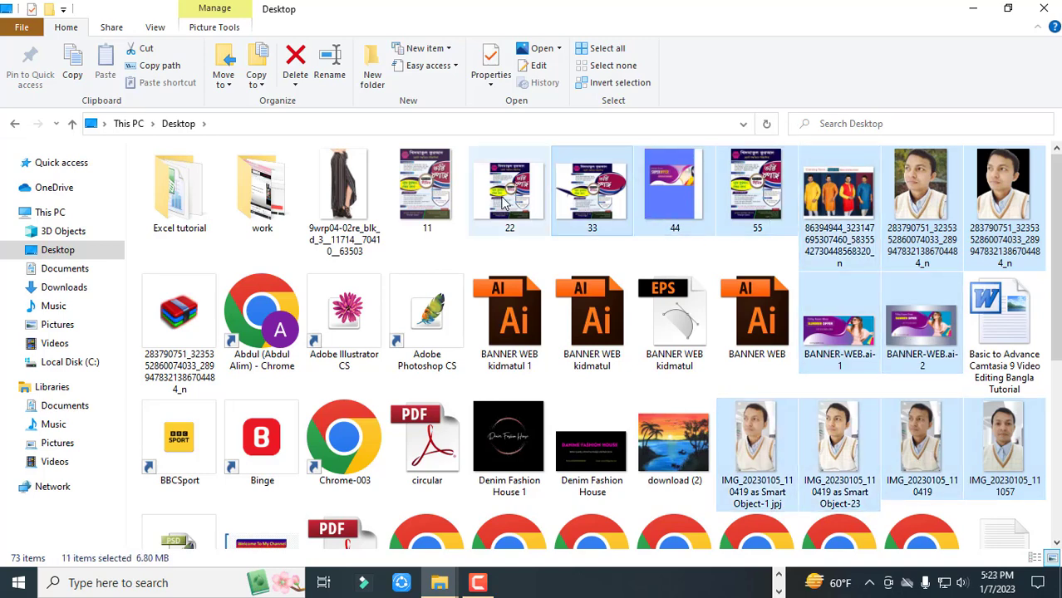
ctrl+click(506, 204)
ctrl+click(429, 200)
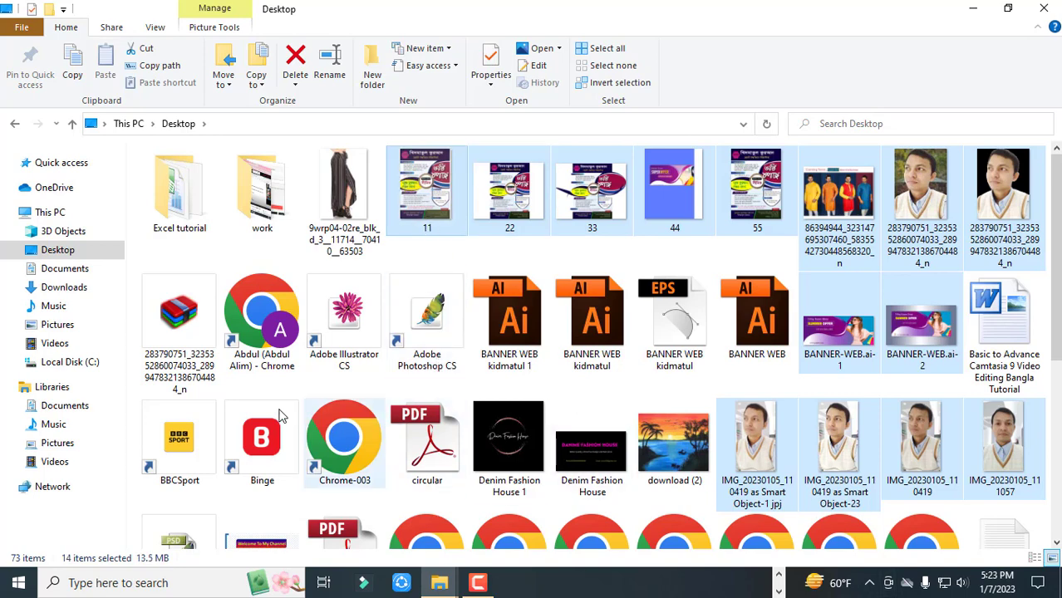
ctrl+click(184, 375)
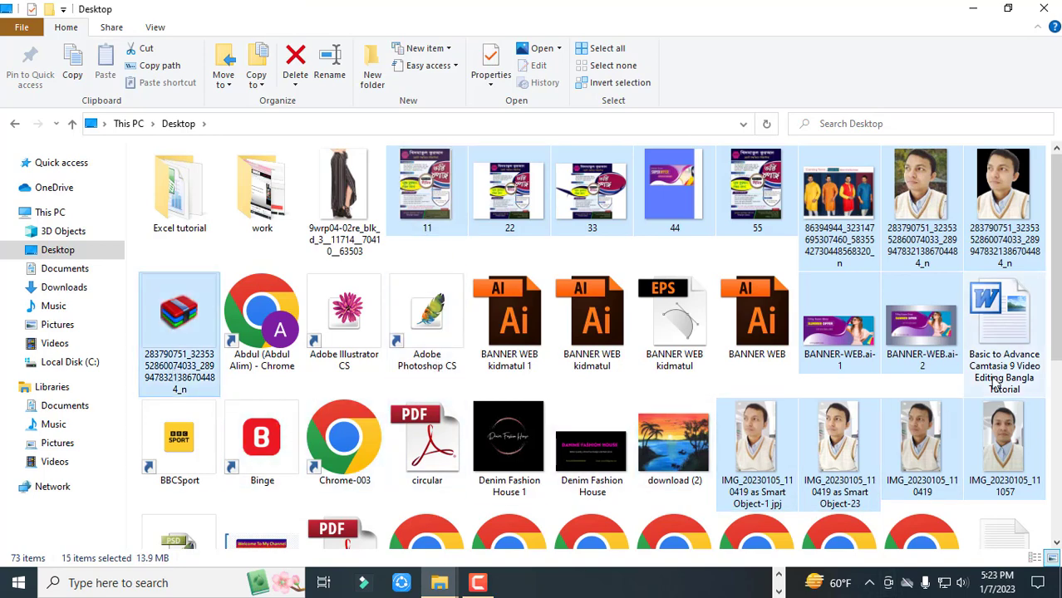
Add download (2), both Denim Fashion House images, the removebg-preview PSD, the OIP shirt image and the passport photo to the selection
drag(1057, 287, 1057, 346)
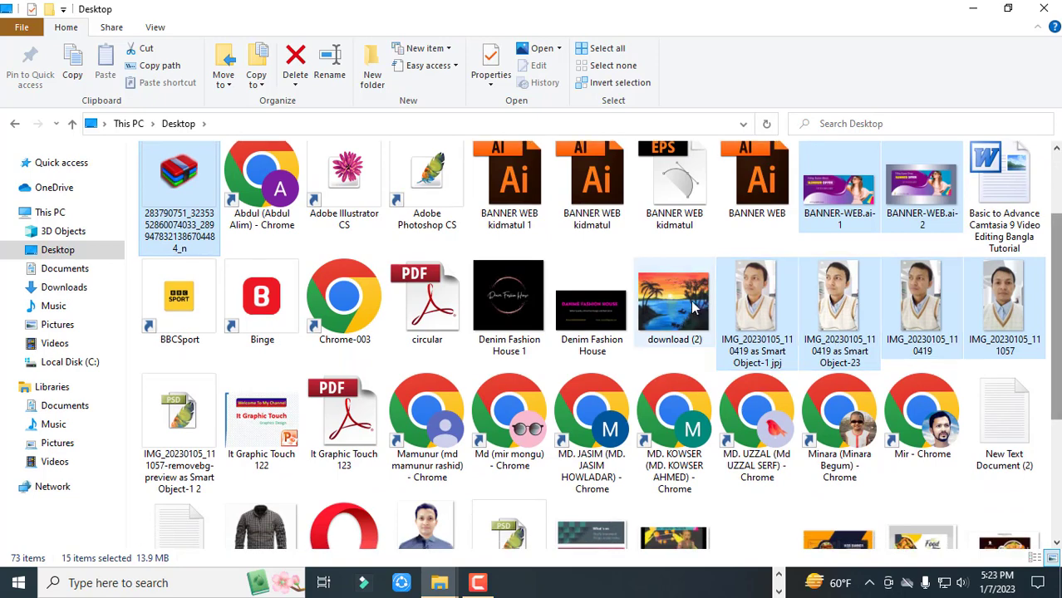
ctrl+click(654, 319)
ctrl+click(588, 334)
ctrl+click(517, 323)
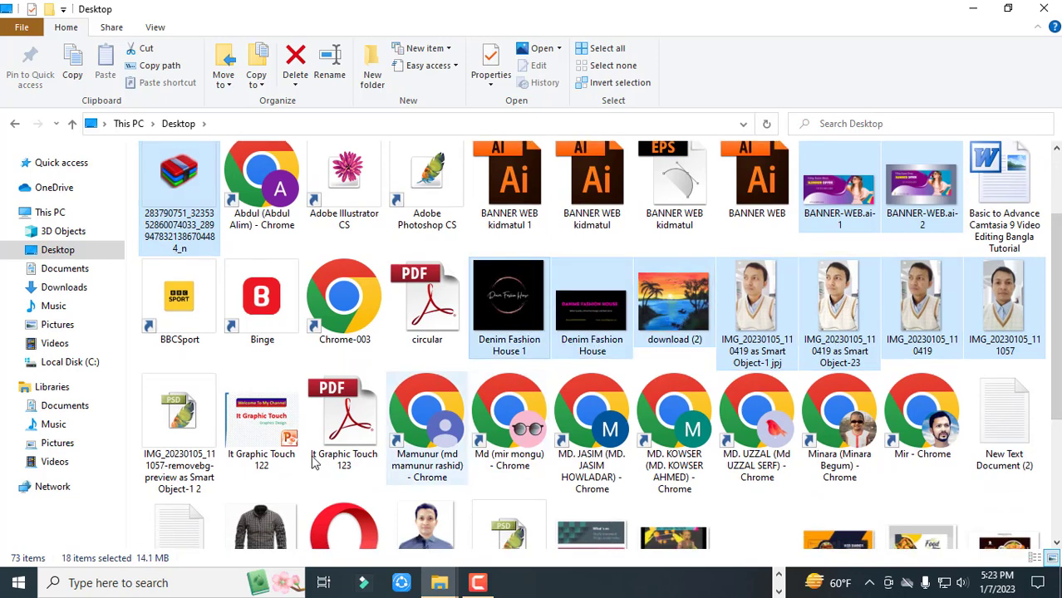
ctrl+click(196, 438)
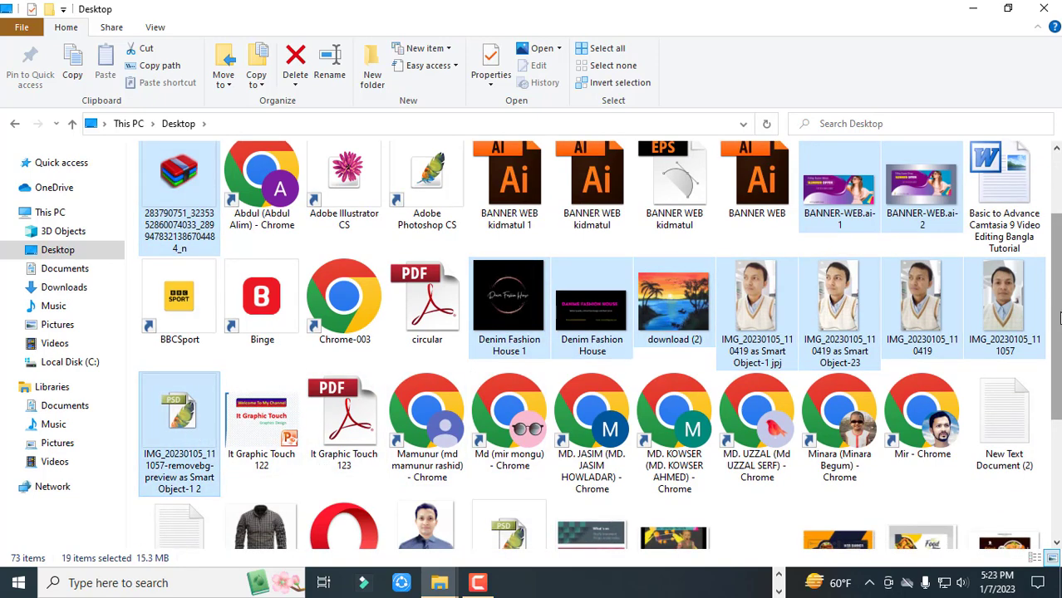
drag(1058, 318, 1057, 368)
ctrl+click(262, 432)
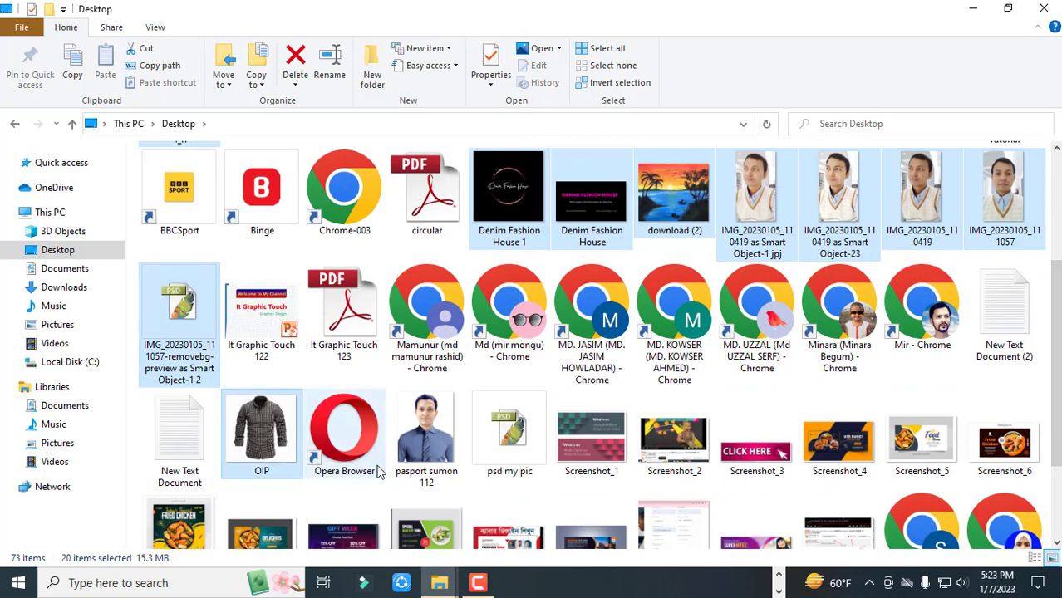
ctrl+click(436, 461)
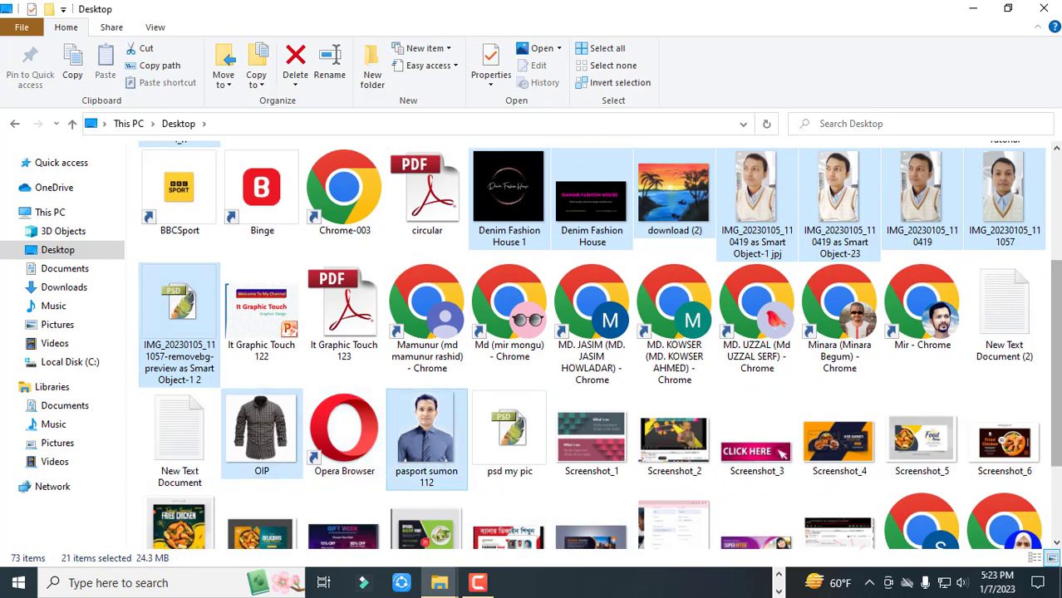
Add the images Screenshot_7 through Screenshot_15 to the selection
scroll(498, 482, down, 1)
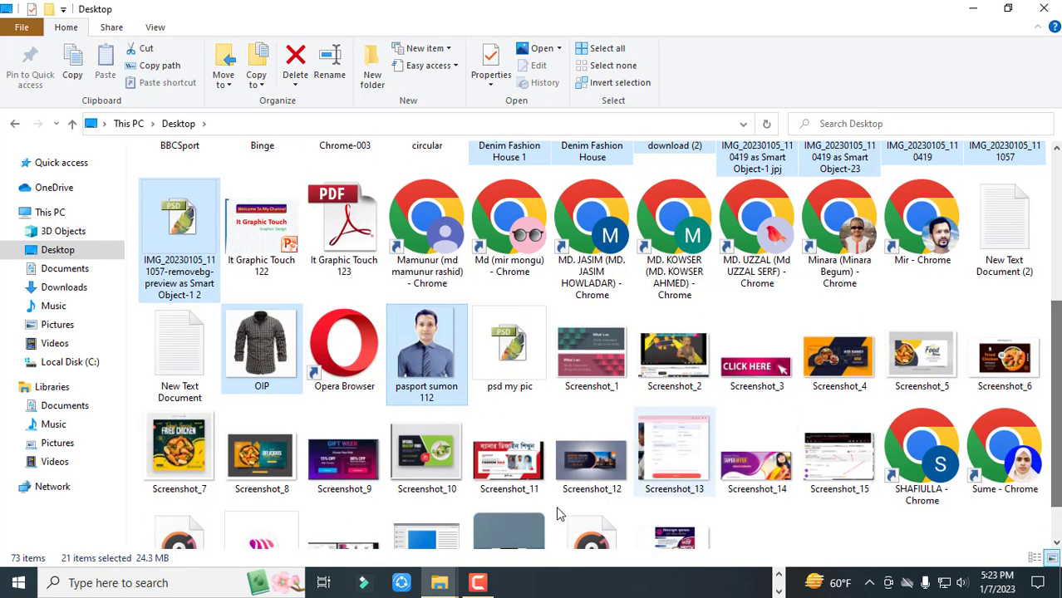
ctrl+click(279, 473)
ctrl+click(344, 469)
ctrl+click(422, 471)
ctrl+click(509, 473)
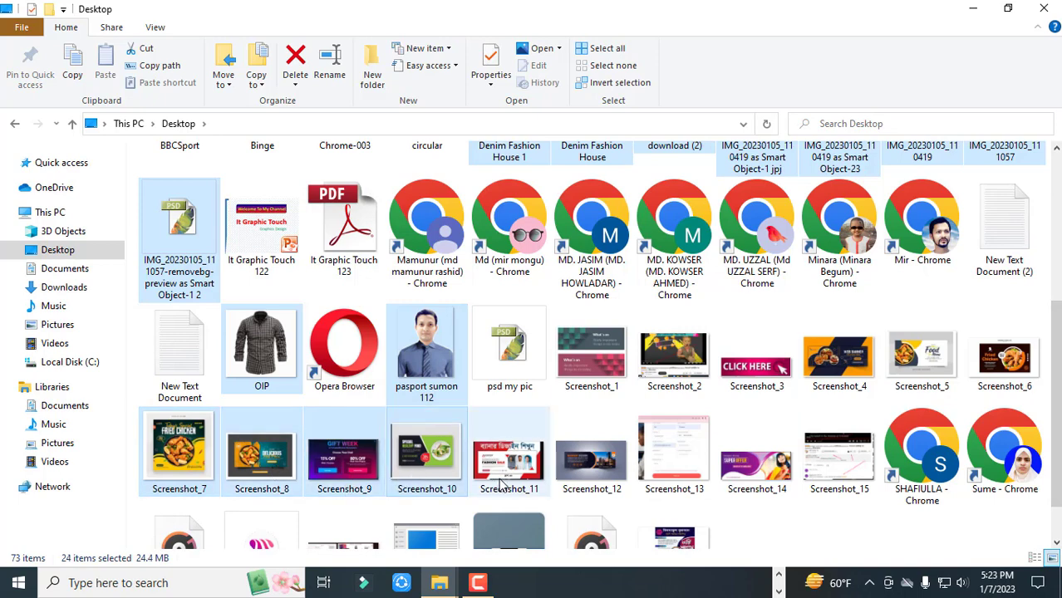
ctrl+click(579, 472)
ctrl+click(736, 482)
ctrl+click(698, 490)
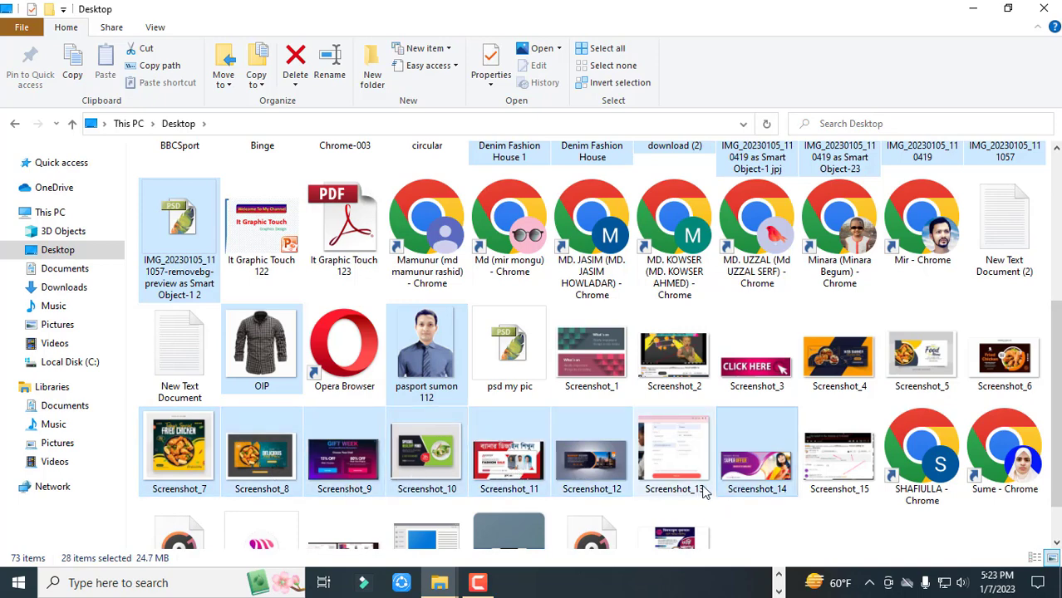
ctrl+click(854, 488)
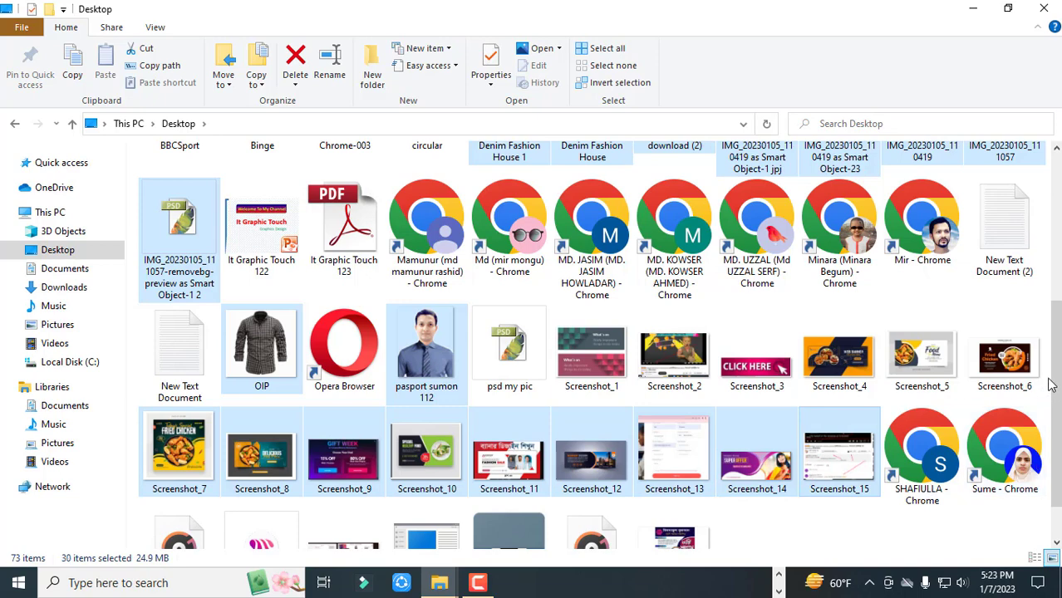
Add the images Screenshot_1 through Screenshot_6 and the file "psd my pic" to the selection
drag(1055, 385, 1055, 398)
ctrl+click(1003, 337)
ctrl+click(937, 336)
ctrl+click(834, 340)
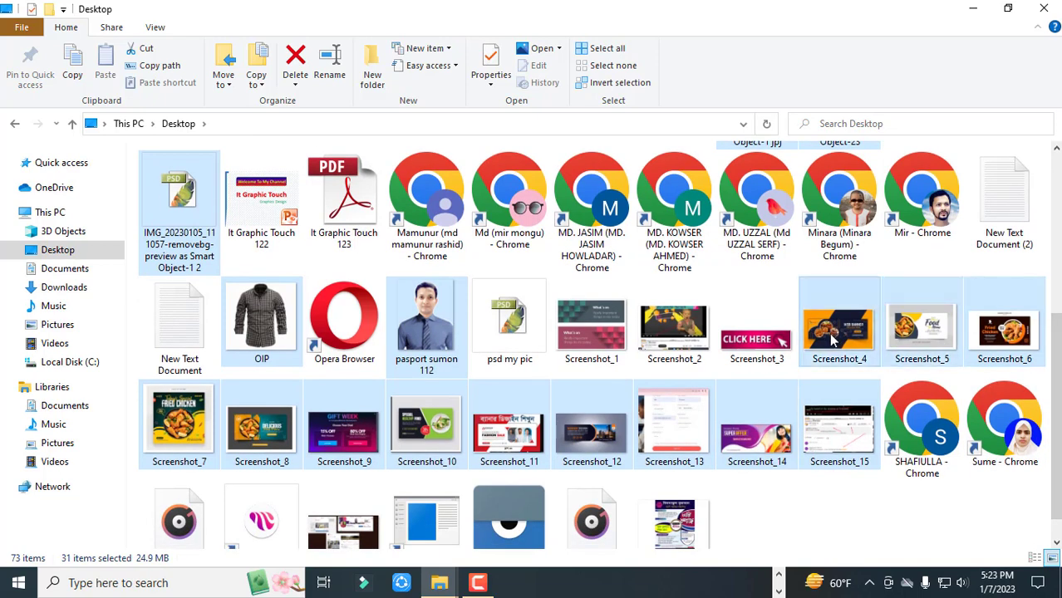
ctrl+click(752, 332)
ctrl+click(673, 332)
ctrl+click(590, 334)
ctrl+click(507, 336)
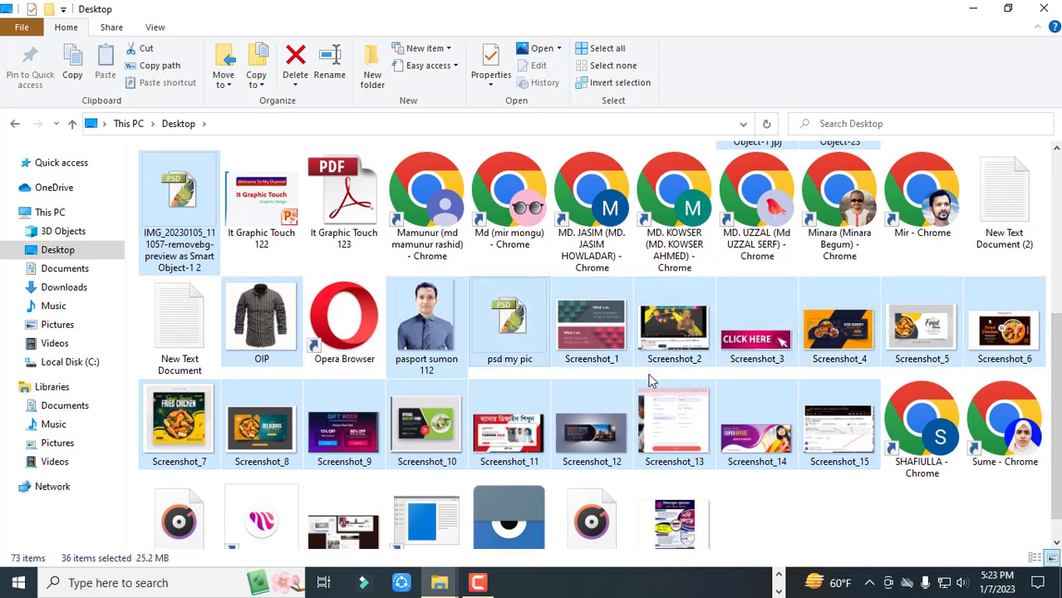
Add the flyer image at the end of the Desktop folder to the selection and cut all selected files
drag(1055, 415, 1055, 433)
ctrl+click(674, 515)
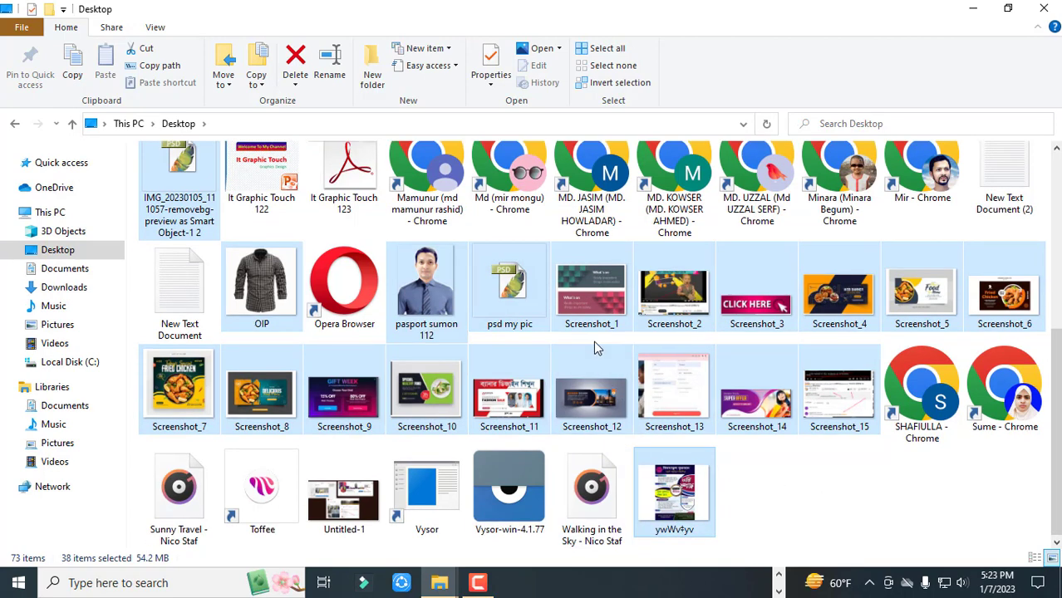
right_click(522, 306)
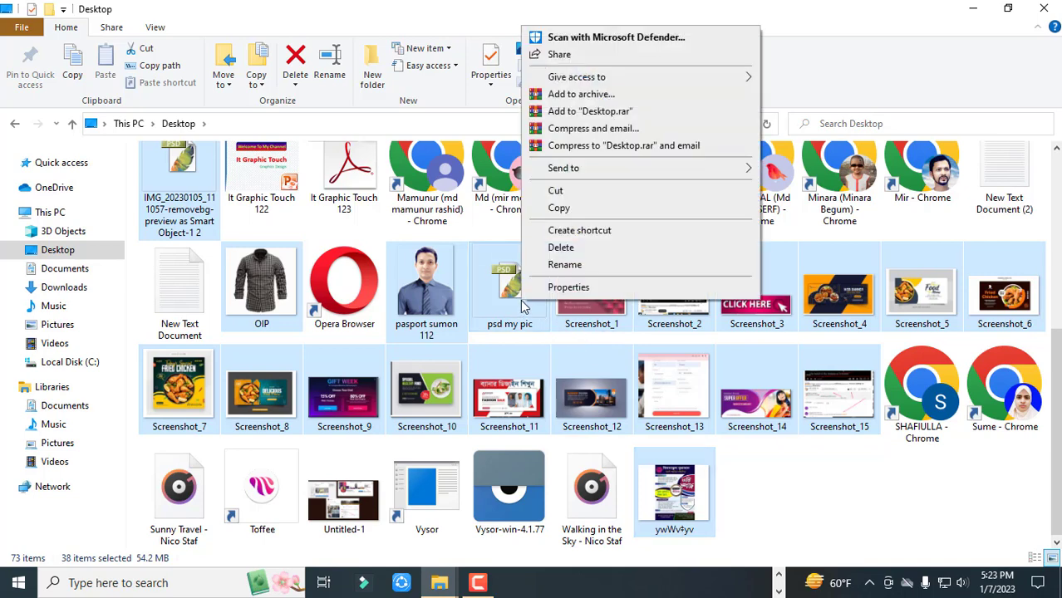
click(565, 192)
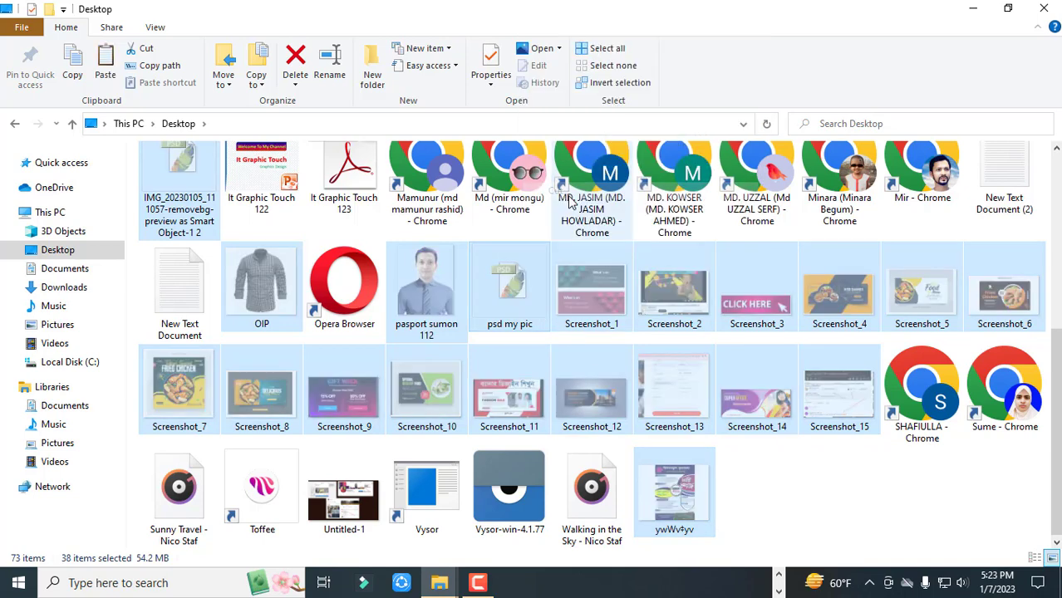
Create a folder named "remove file" in the Pictures folder
click(129, 124)
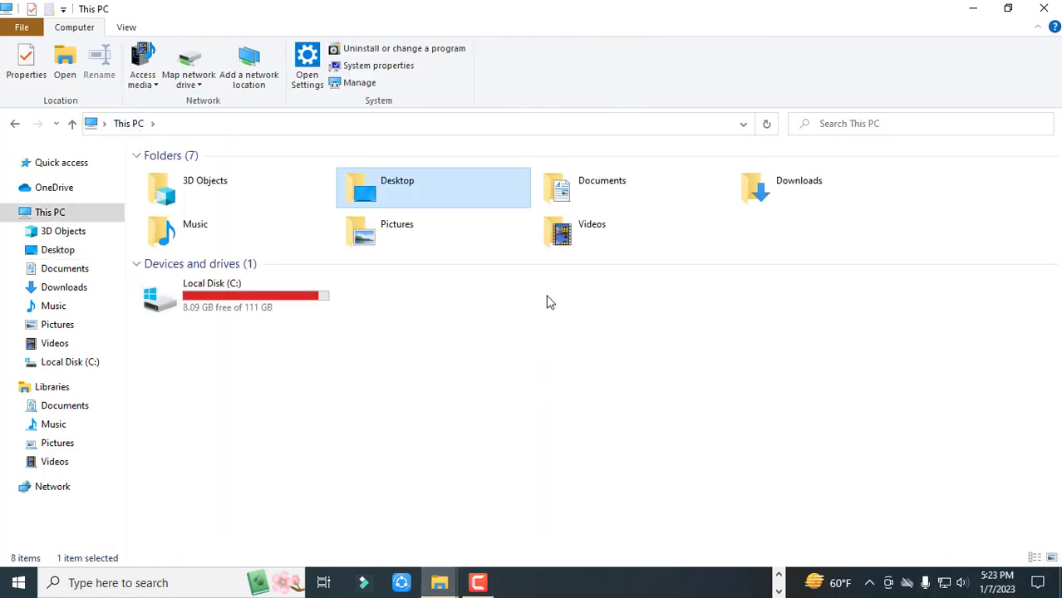
double_click(432, 241)
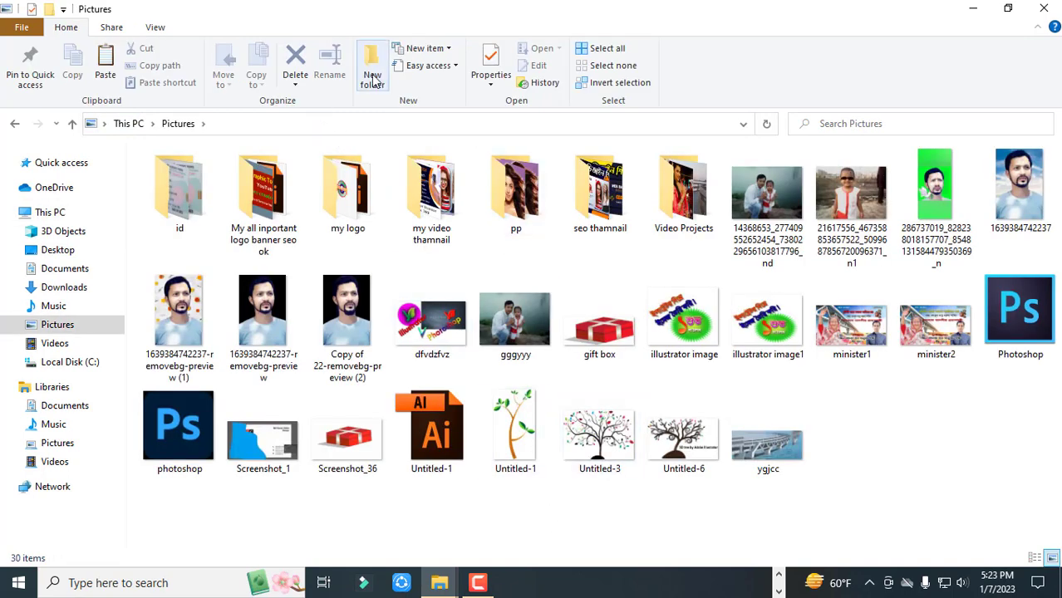
click(373, 79)
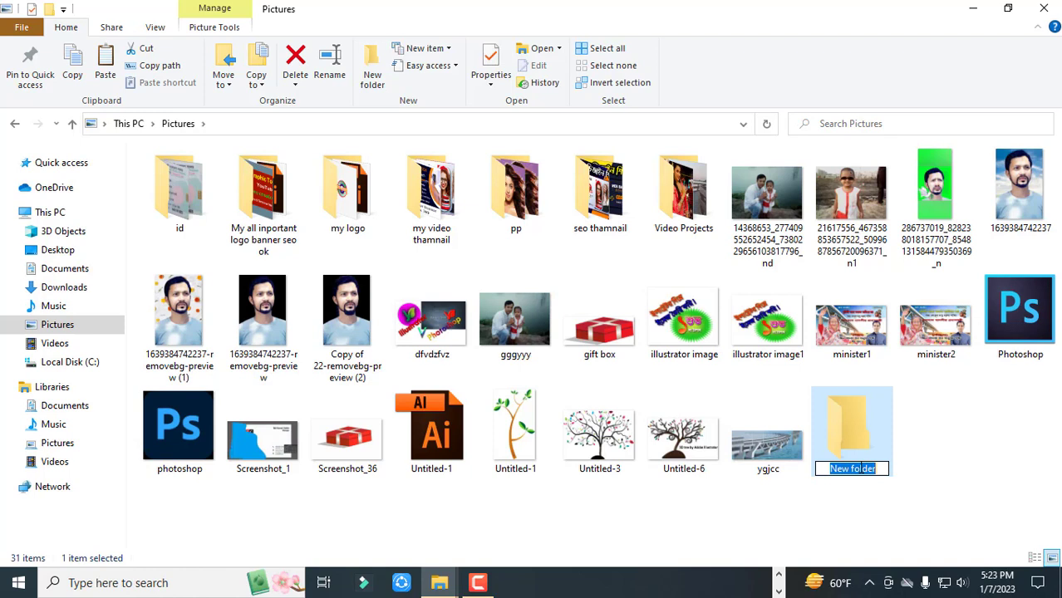
text(remo)
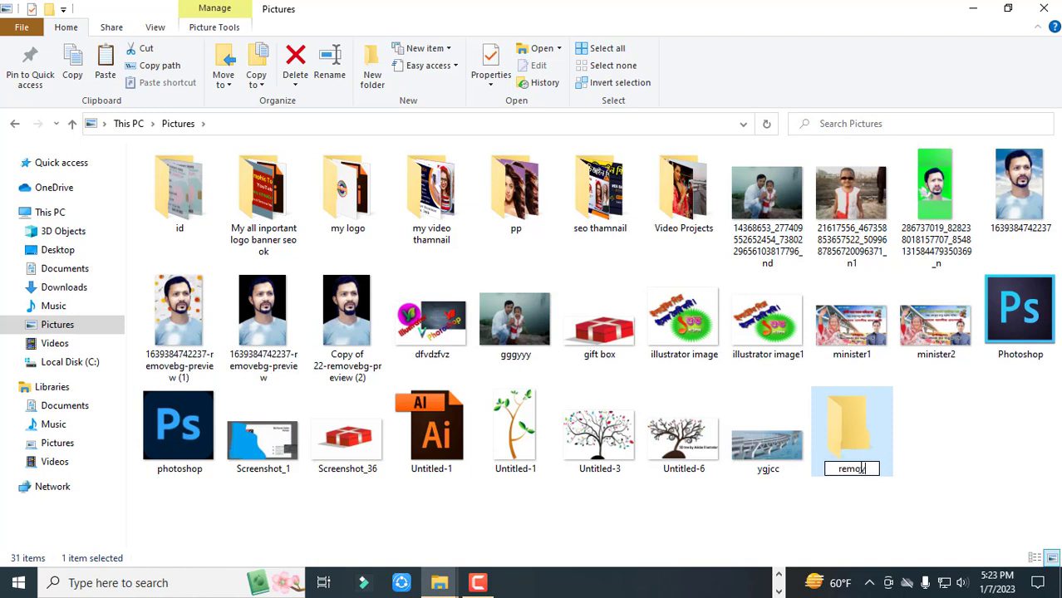
text(ve file)
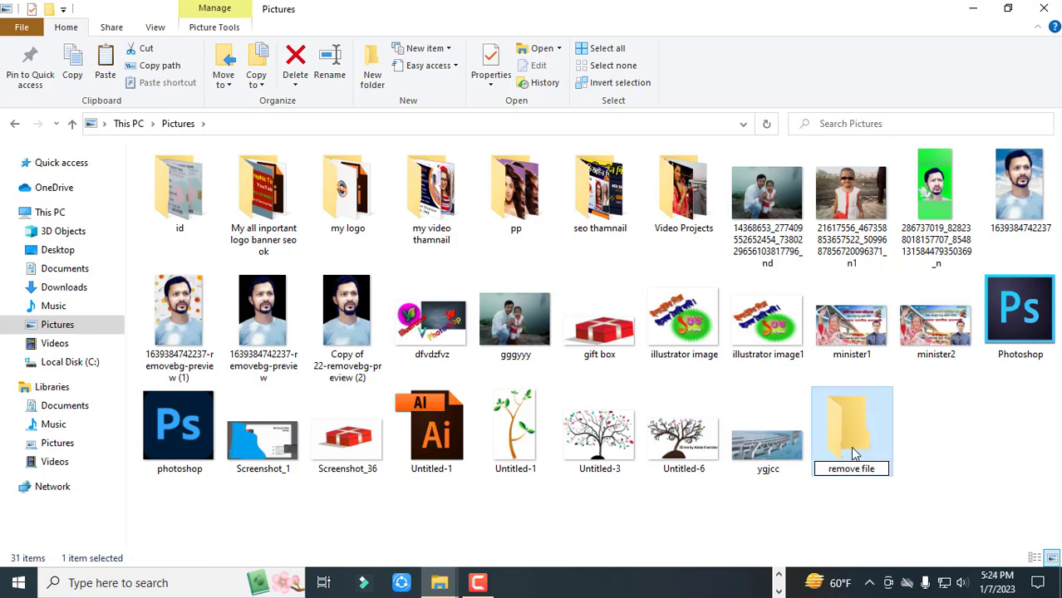
key(Return)
Paste the cut files into the "remove file" folder and clear the selection
double_click(855, 449)
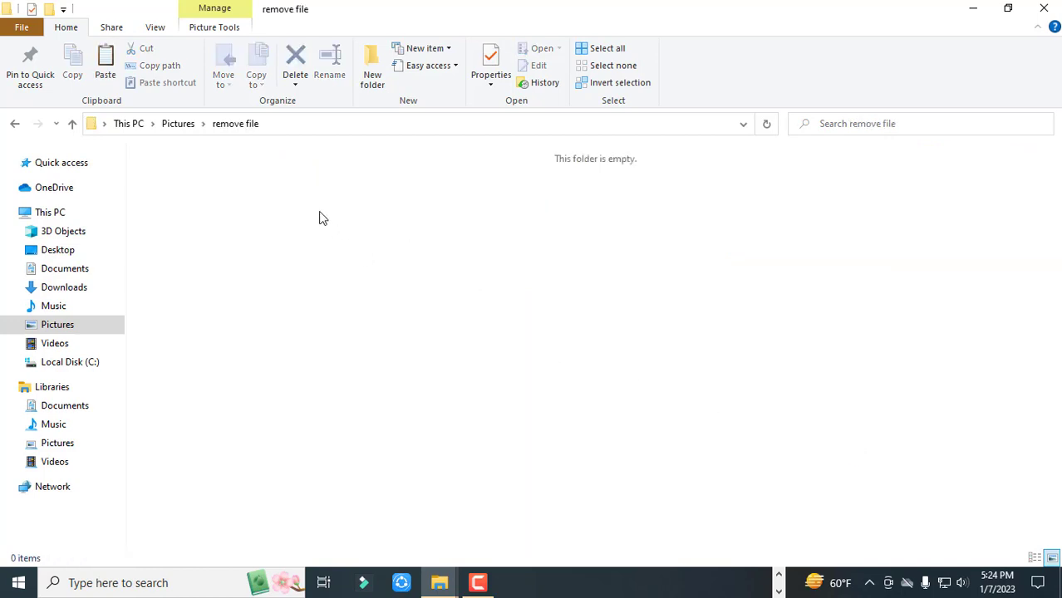
right_click(285, 201)
click(340, 309)
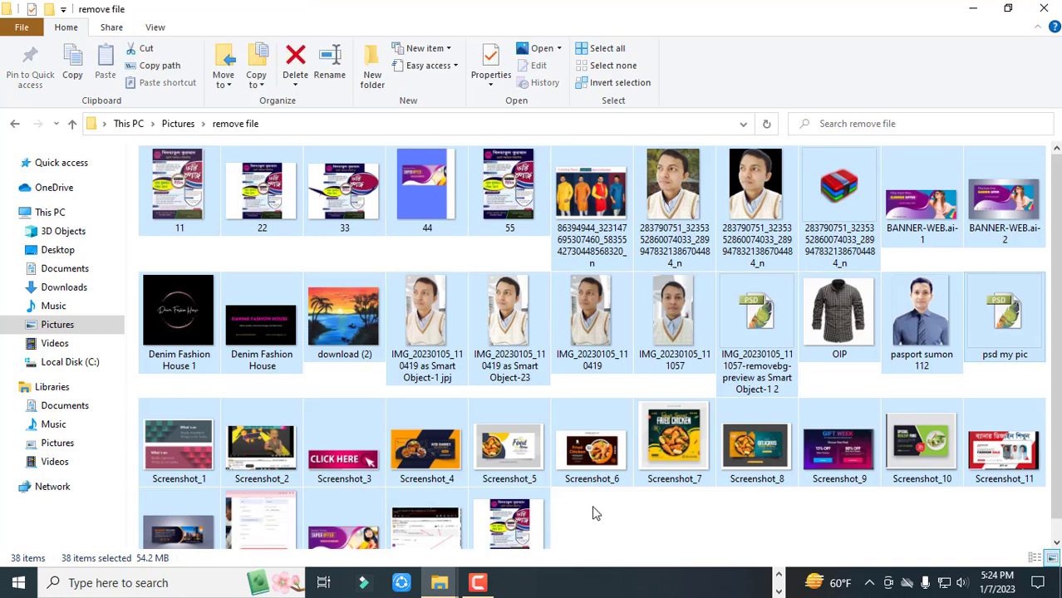
click(593, 512)
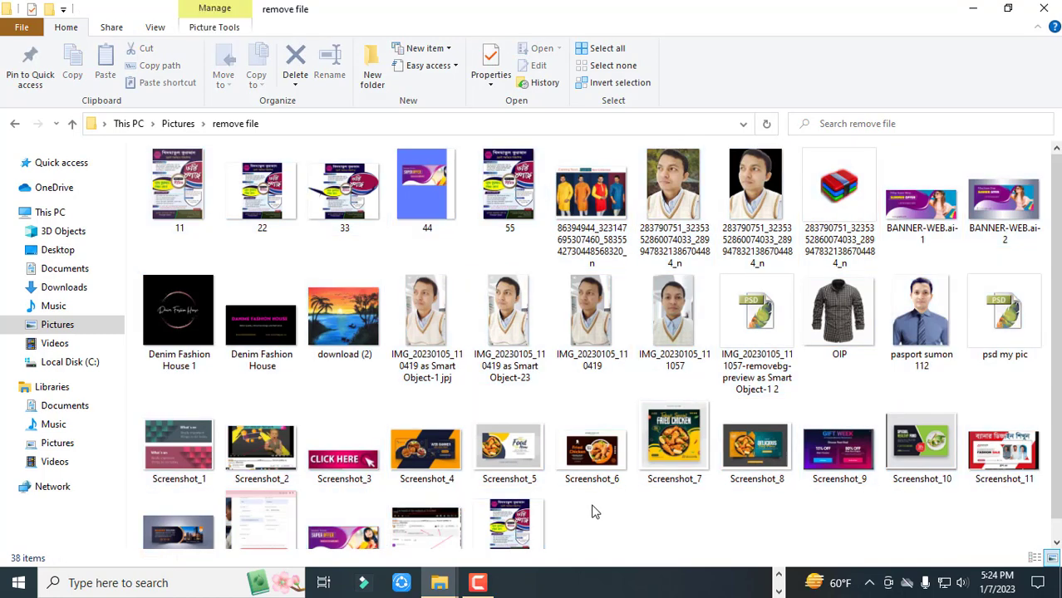
Minimize the folder window and refresh the desktop several times
click(972, 10)
right_click(734, 76)
click(755, 120)
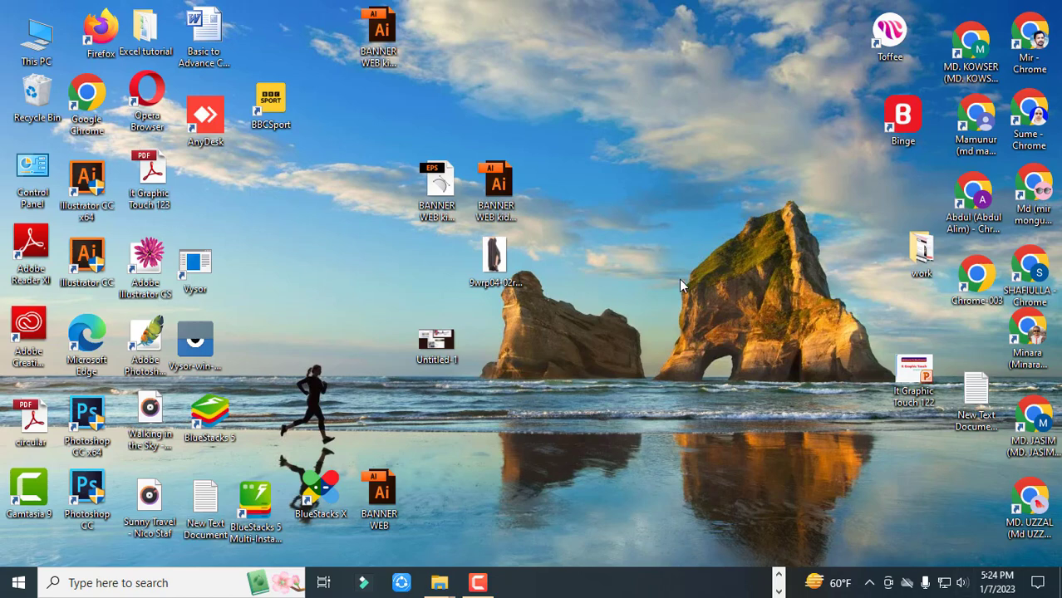
right_click(654, 174)
click(666, 221)
right_click(717, 95)
click(737, 142)
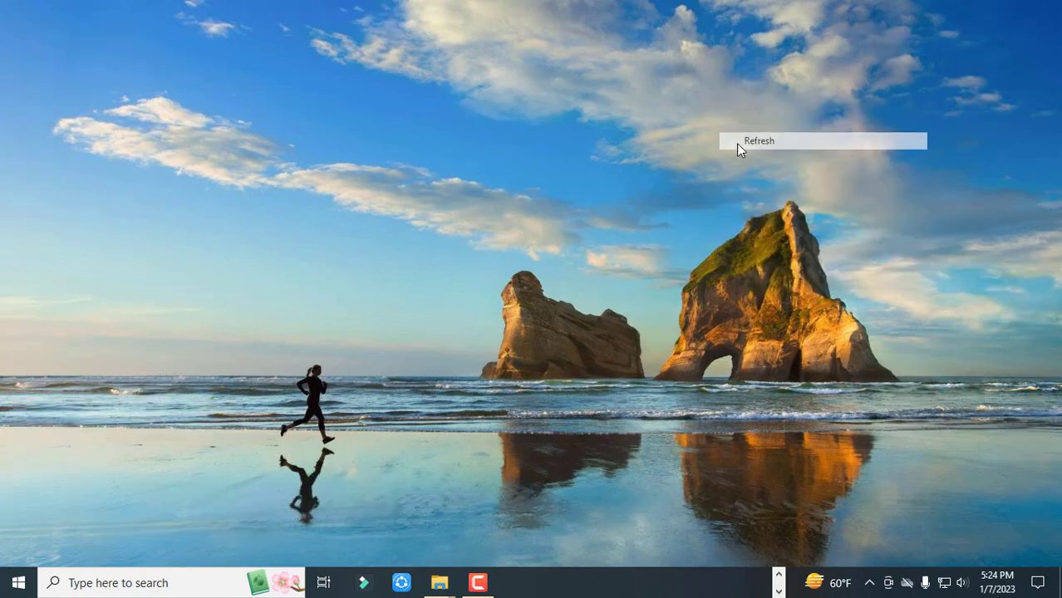
right_click(609, 120)
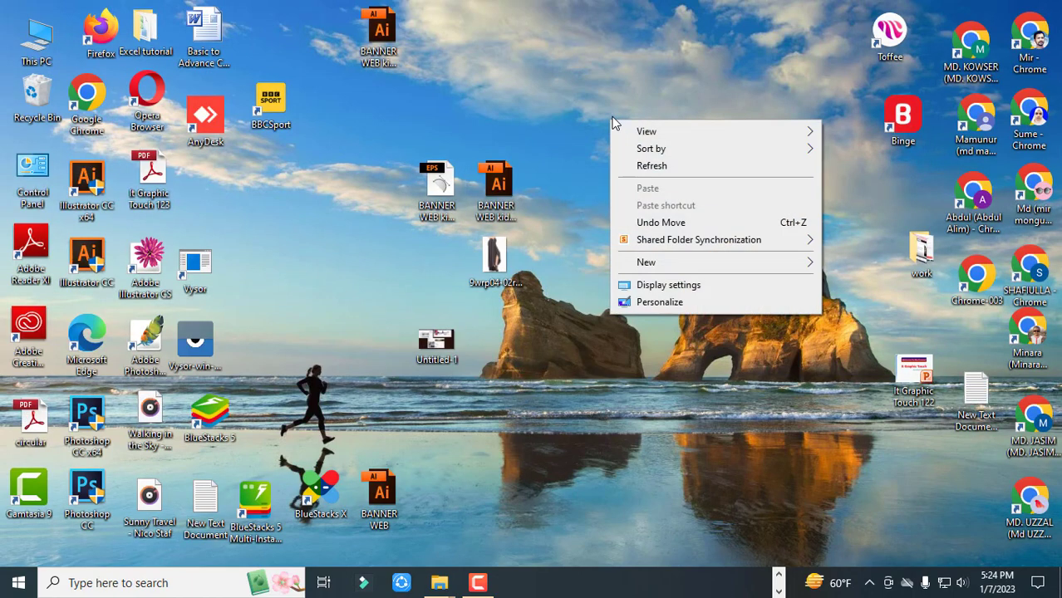
click(640, 166)
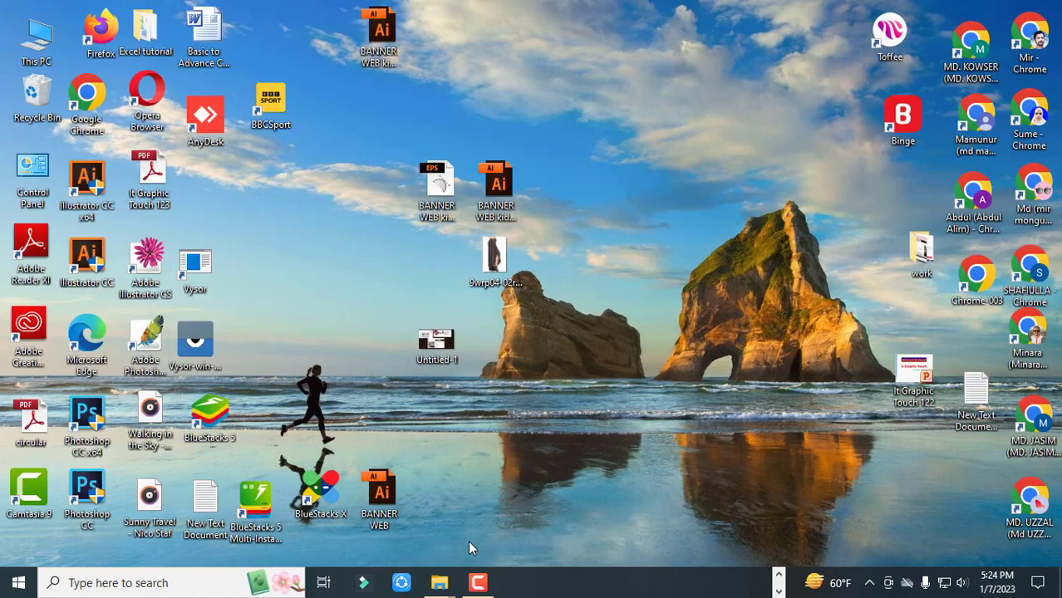
right_click(576, 119)
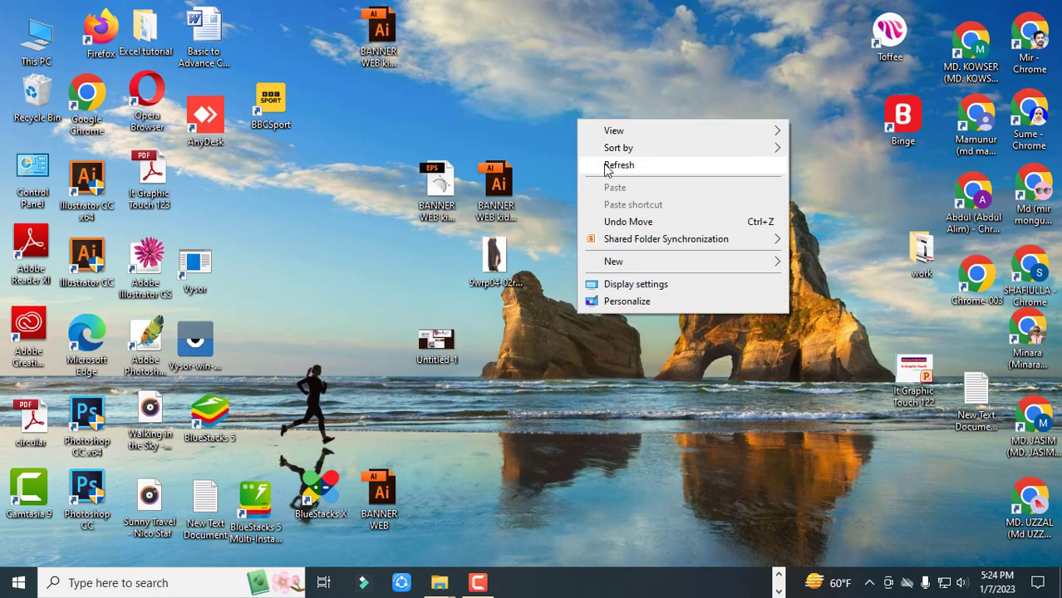
click(603, 167)
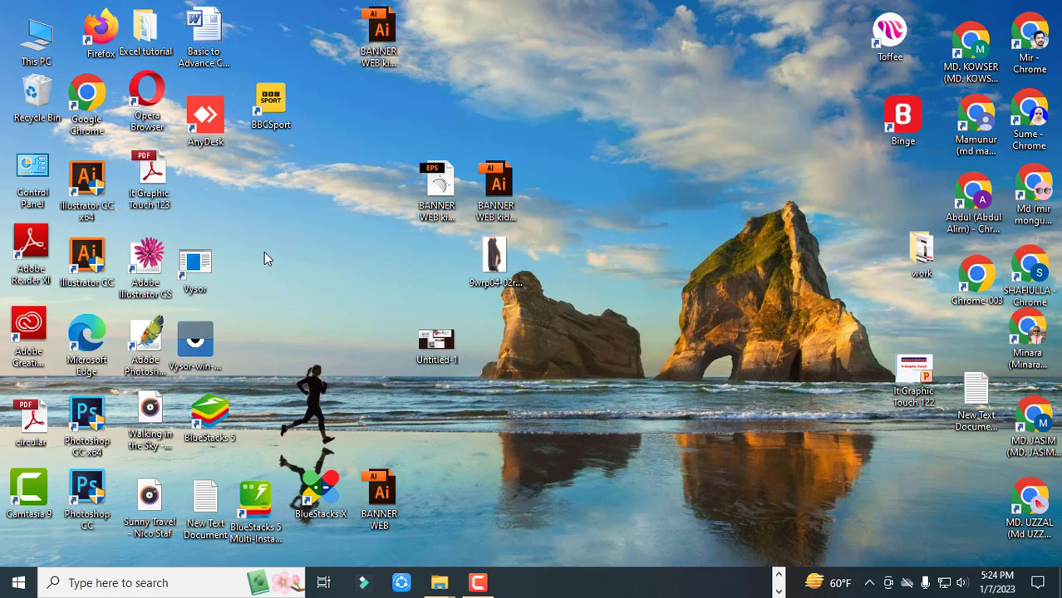
right_click(548, 121)
click(586, 156)
Delete the BBCSport shortcut and the New Text Document beside Sunny Travel from the desktop, and refresh it
right_click(269, 106)
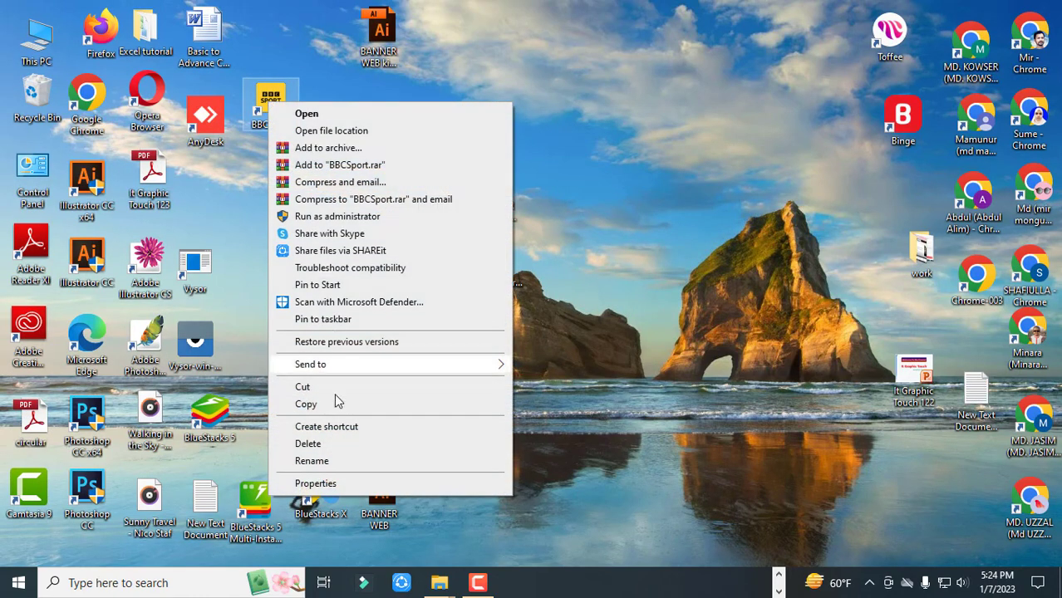
click(325, 441)
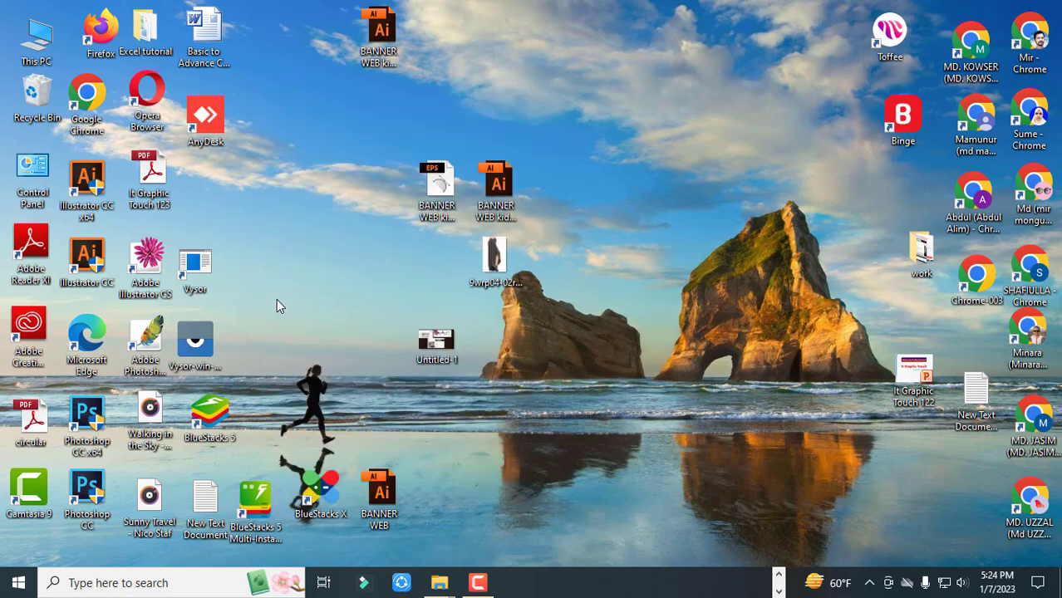
right_click(198, 510)
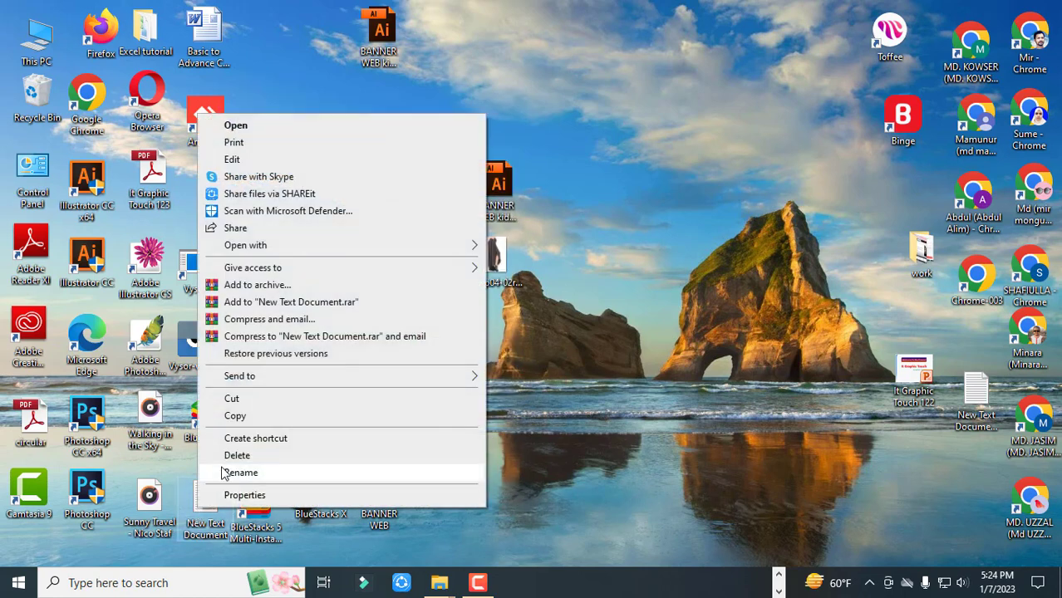
click(232, 456)
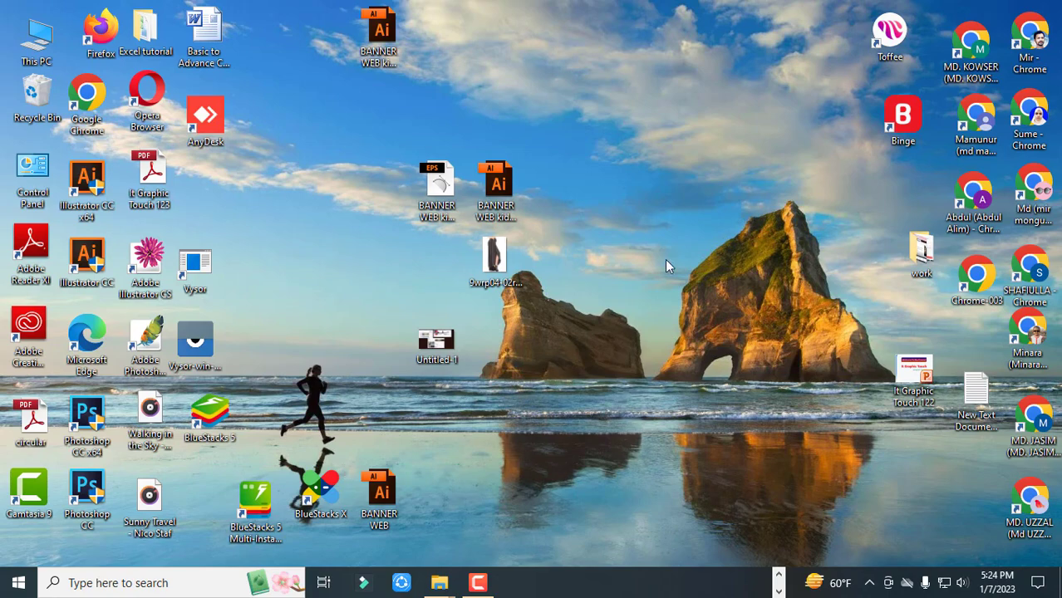
right_click(627, 200)
click(628, 236)
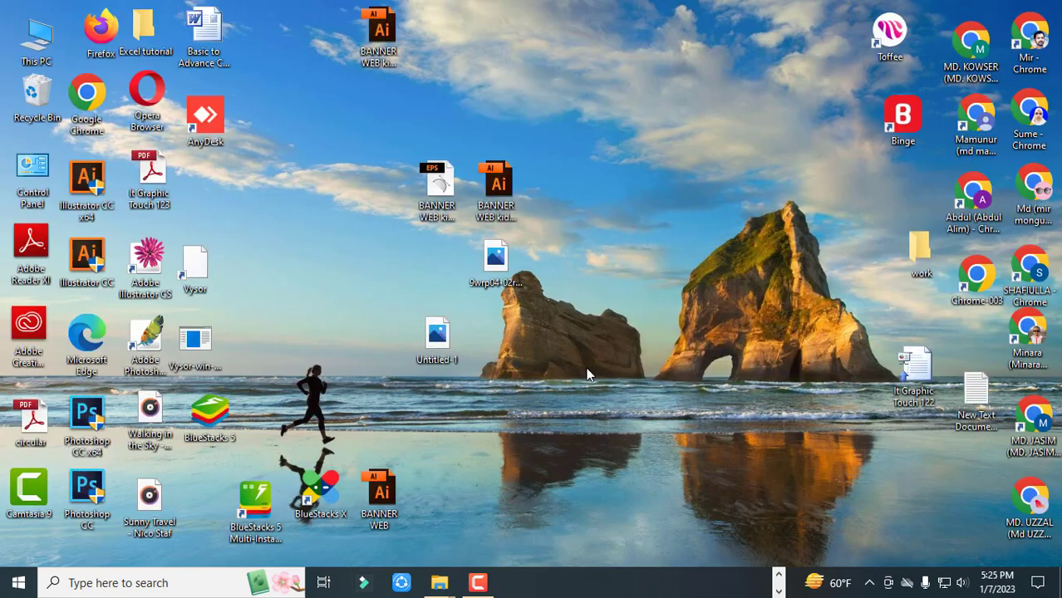
Move the two longer-named BANNER WEB AI files and the BANNER WEB EPS file beside the AnyDesk and Vysor icon column
drag(401, 52, 263, 36)
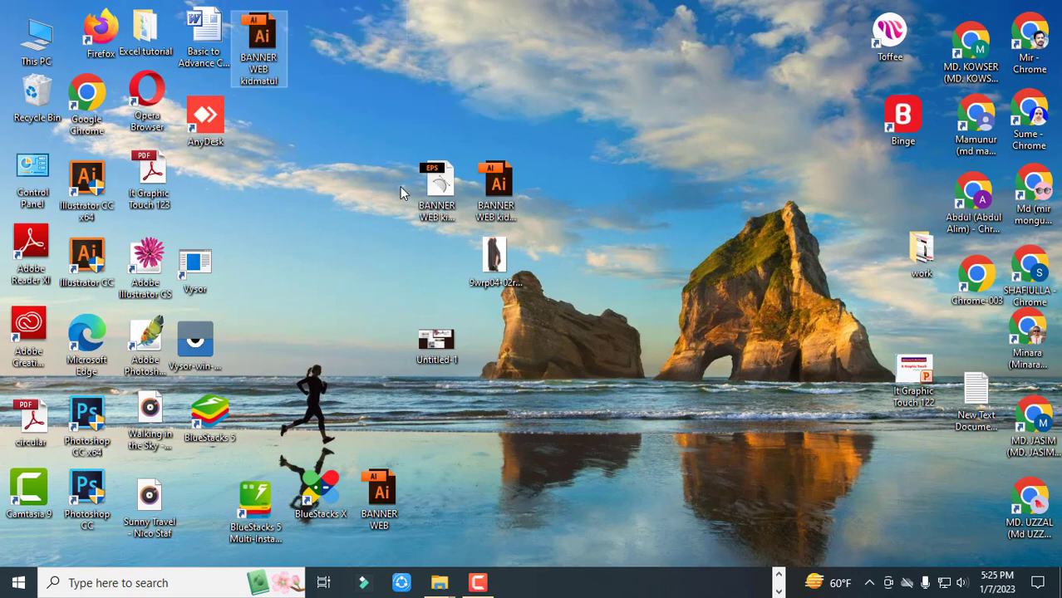
drag(415, 170, 275, 157)
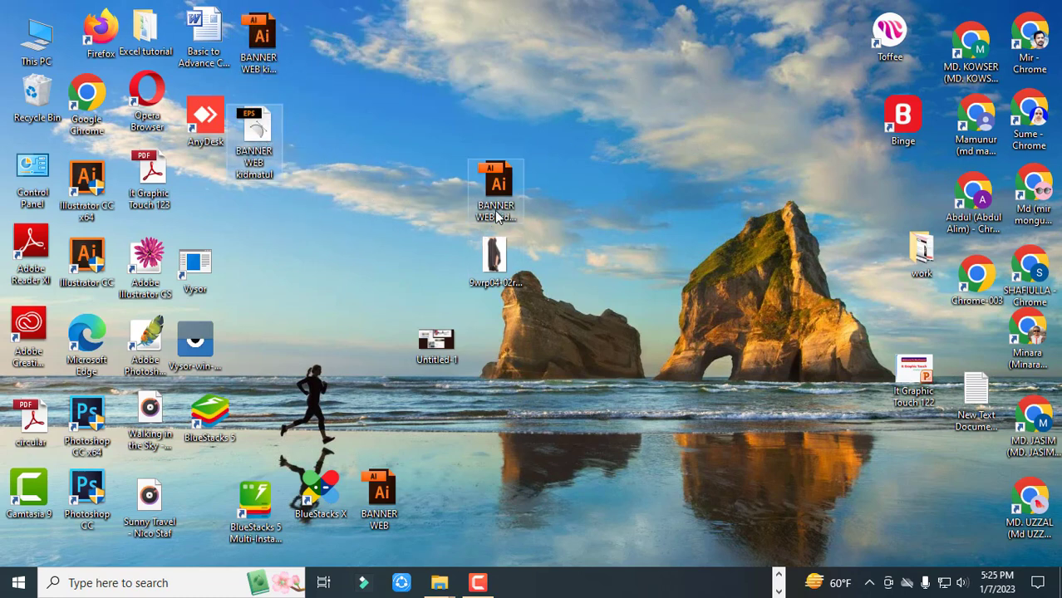
drag(494, 210, 245, 254)
key(F2)
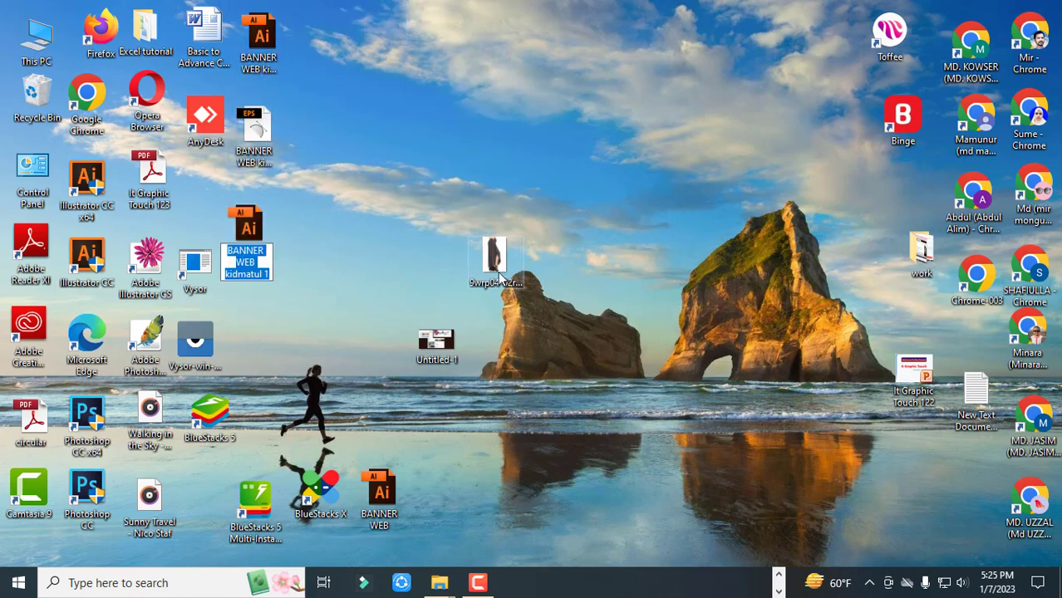
Delete the 9wrp04-02re clothing image from the desktop and refresh the desktop
drag(497, 268, 479, 263)
drag(441, 248, 324, 82)
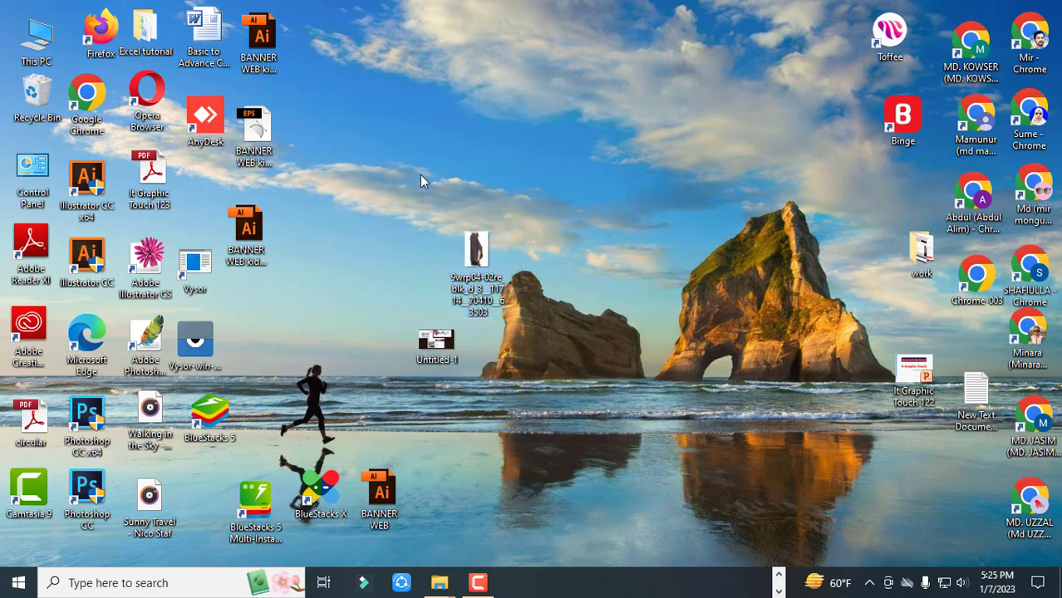
right_click(520, 179)
click(542, 224)
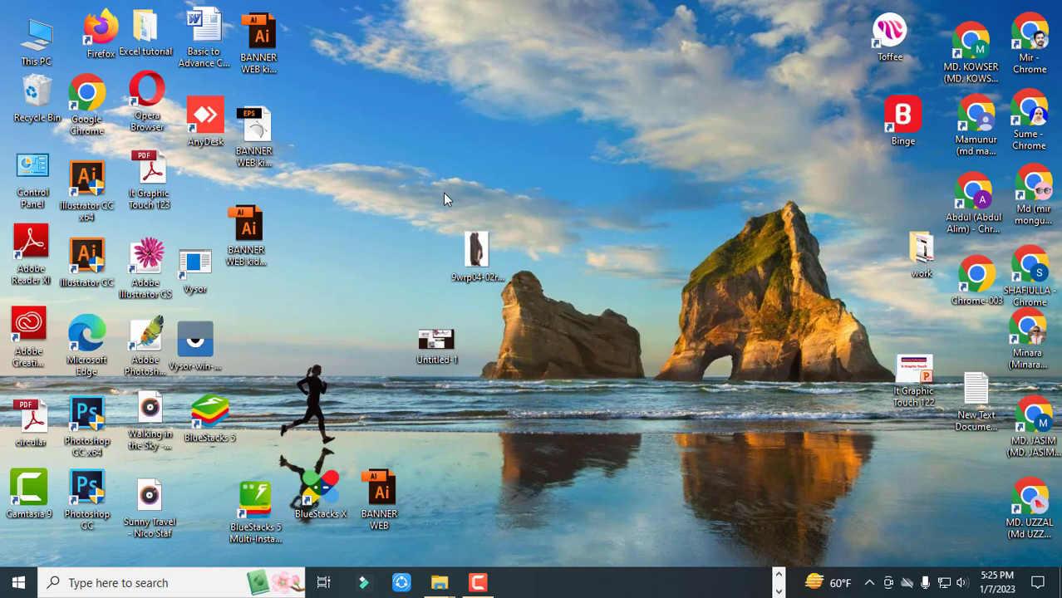
drag(444, 193, 506, 275)
key(Delete)
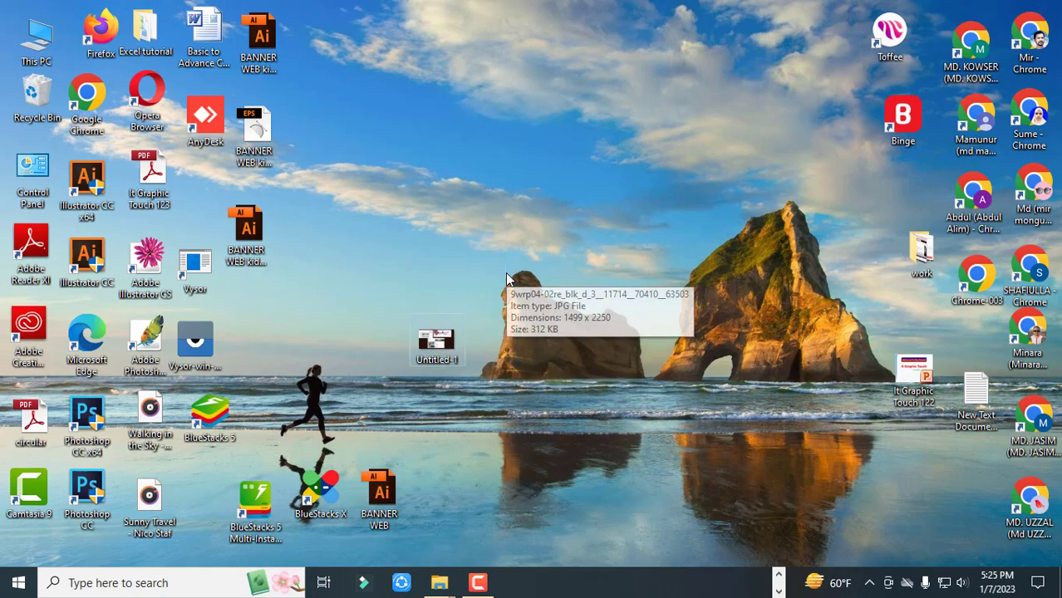
right_click(520, 160)
click(551, 208)
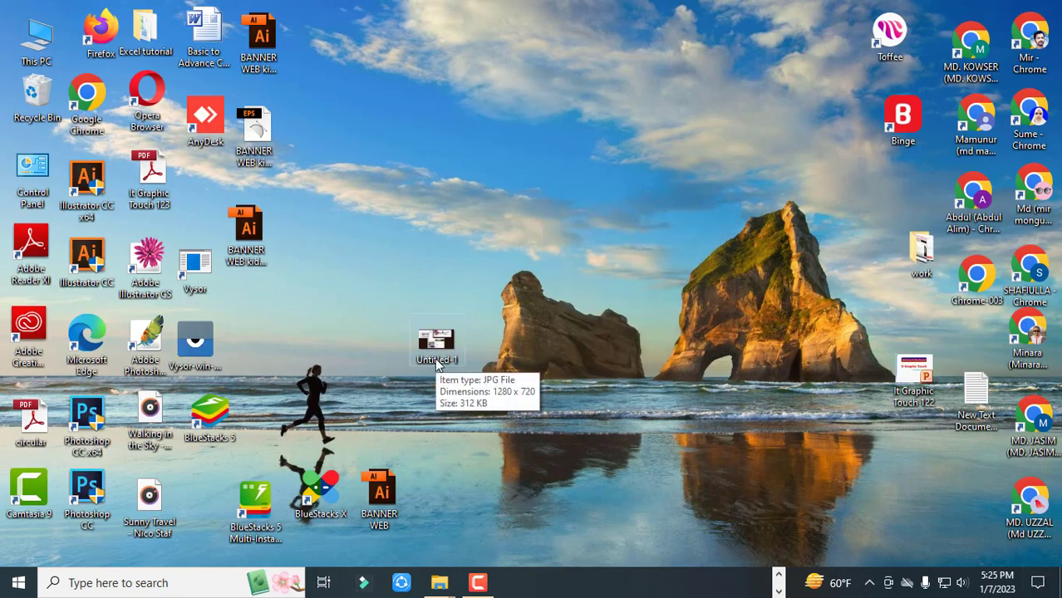
Delete the Untitled-1 image from the desktop and move the BANNER WEB AI file up beside the Vysor-win icon
click(435, 358)
key(Delete)
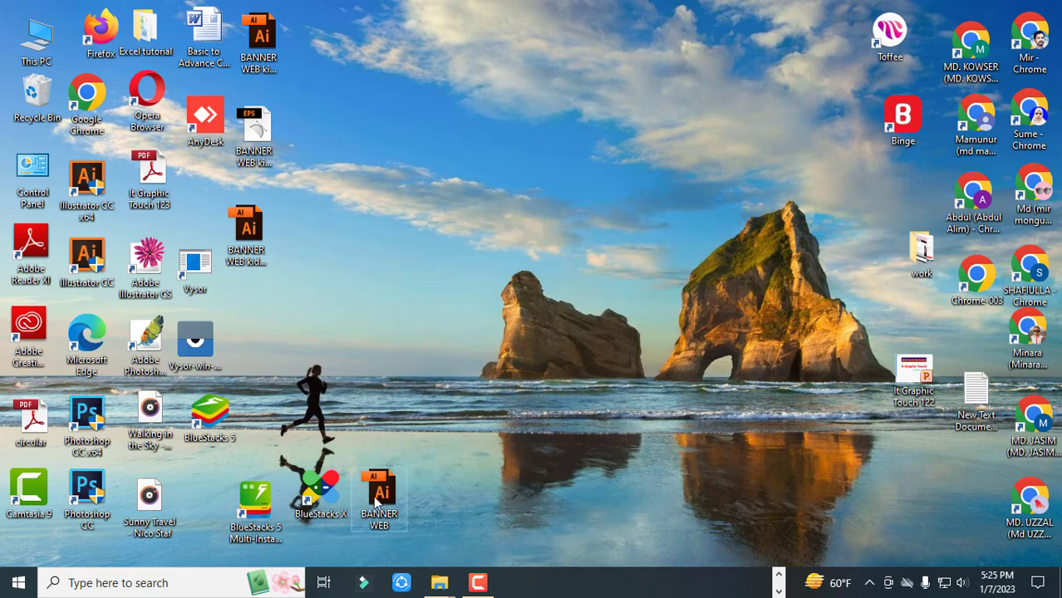
drag(374, 496, 263, 329)
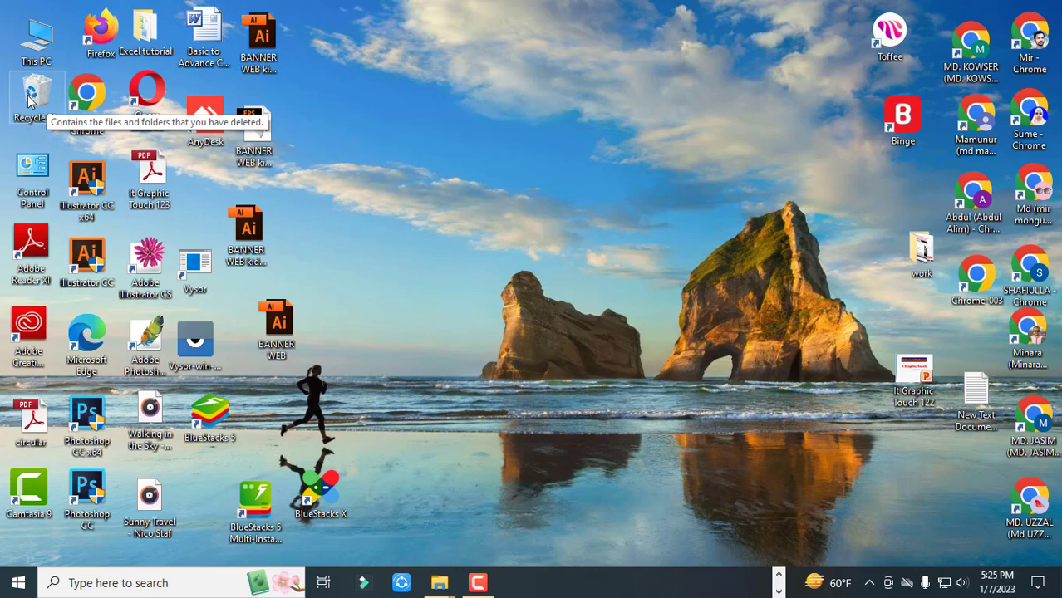
Open the Recycle Bin, select all of its items and delete them permanently
double_click(29, 97)
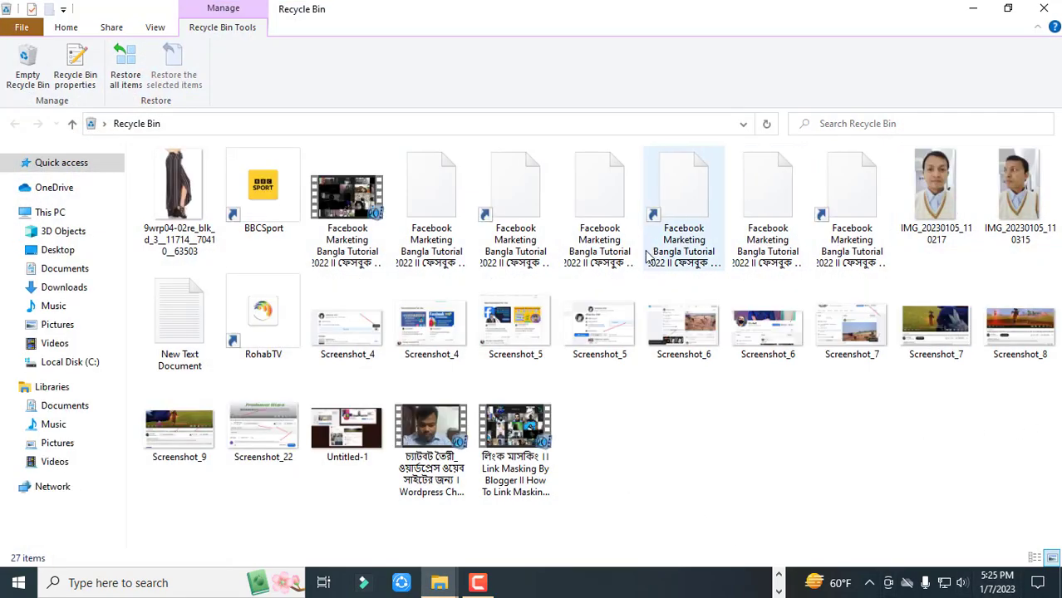
click(68, 27)
click(609, 49)
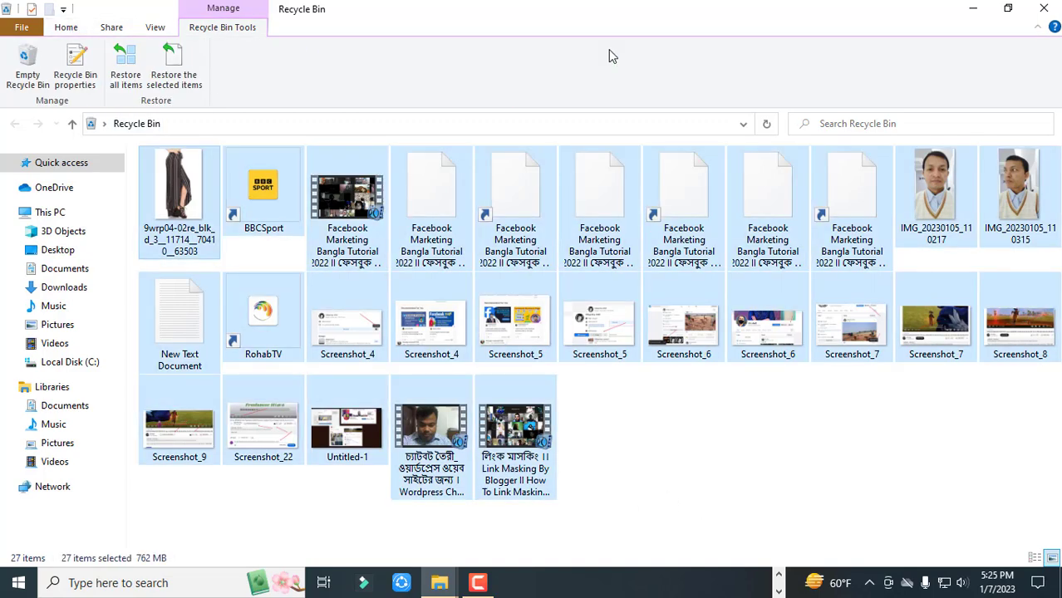
right_click(533, 214)
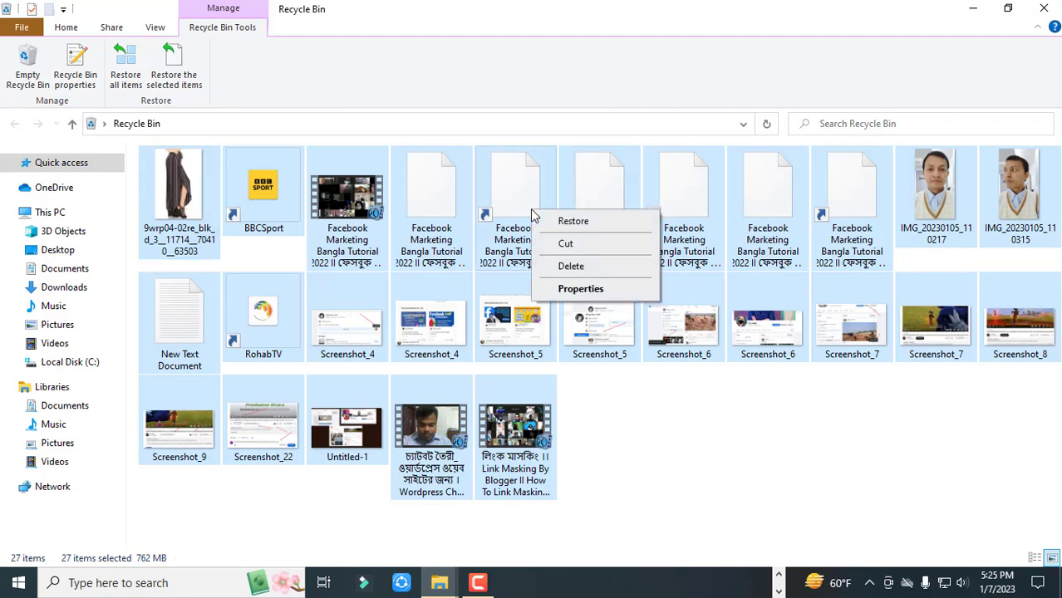
click(570, 266)
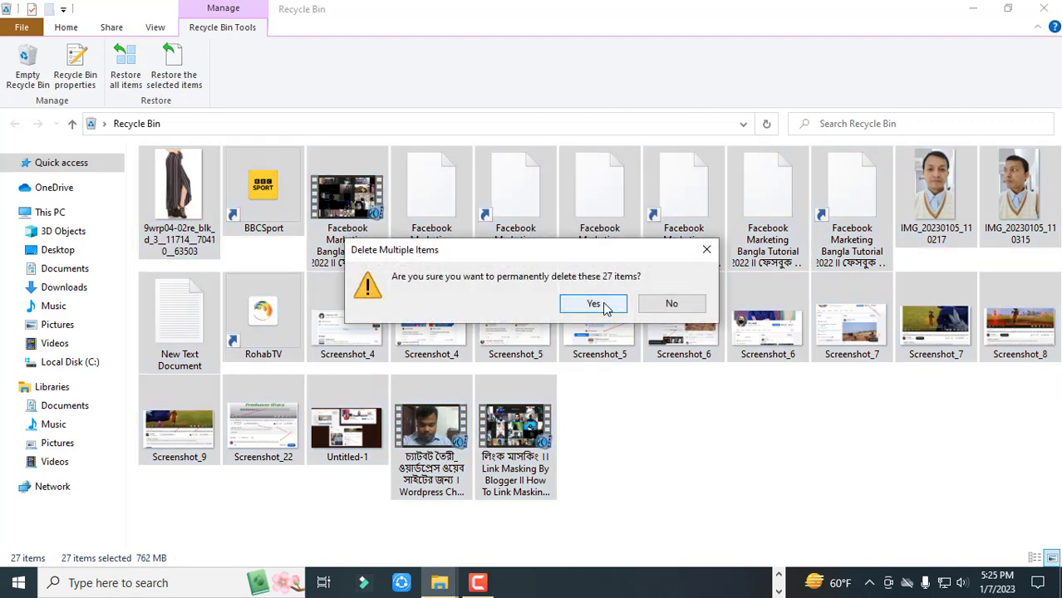
click(593, 304)
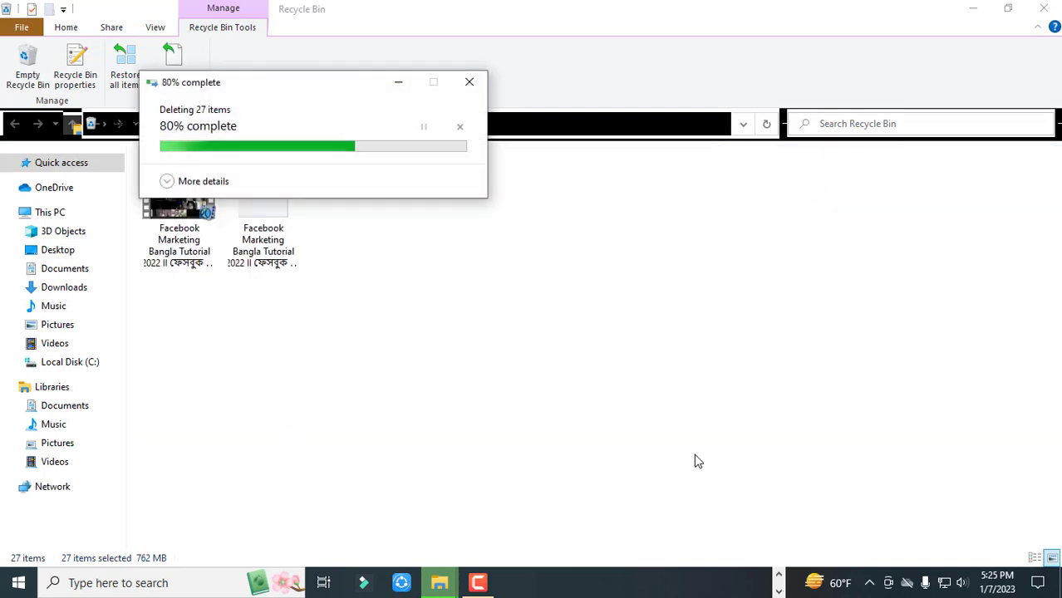
Try to permanently delete the two Facebook Marketing Bangla Tutorial 2022 files remaining in the Recycle Bin
drag(389, 221, 166, 226)
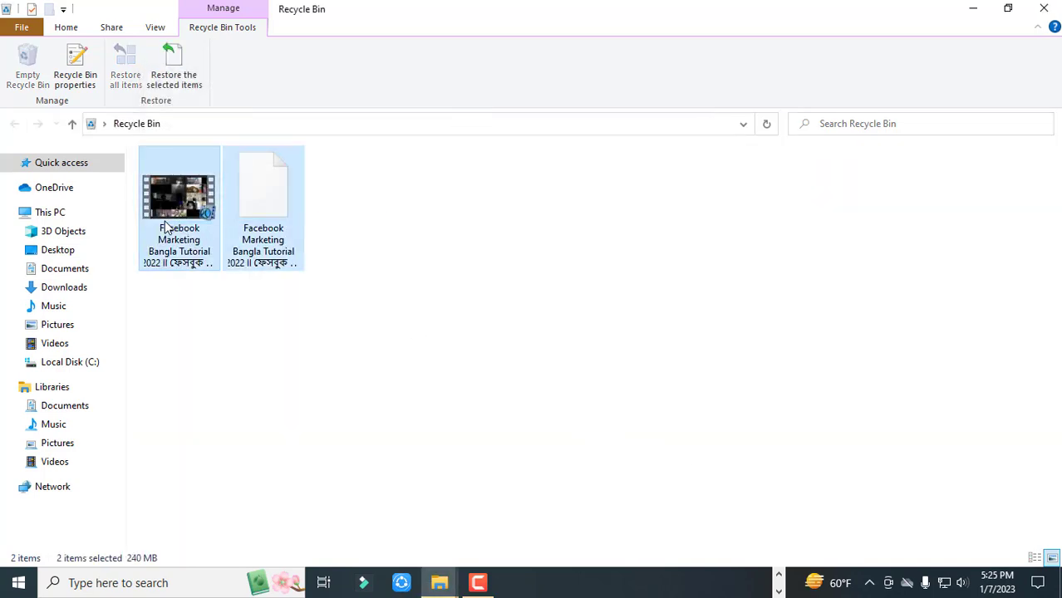
key(Delete)
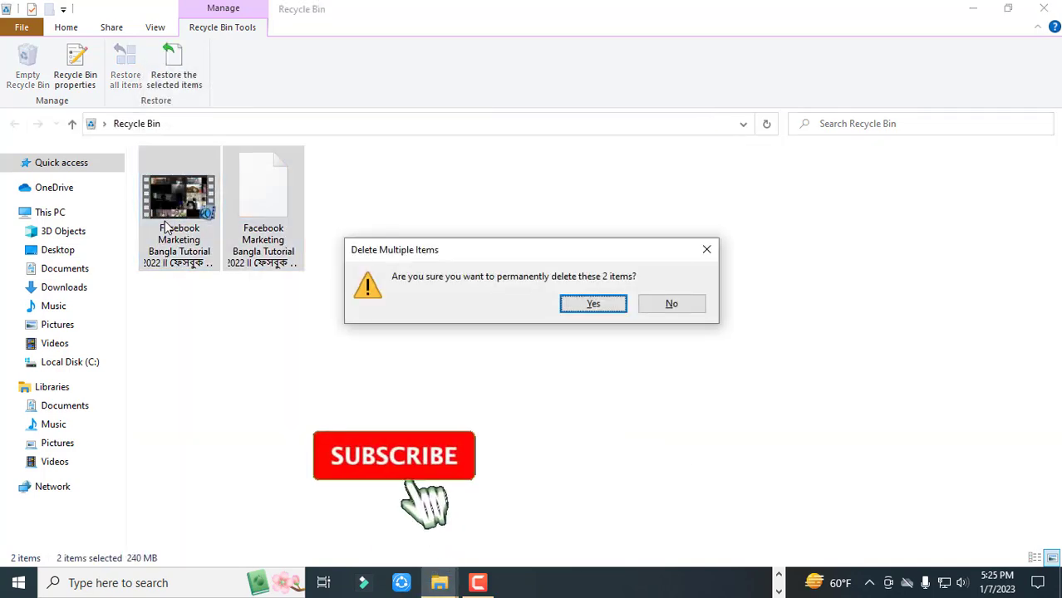
click(592, 303)
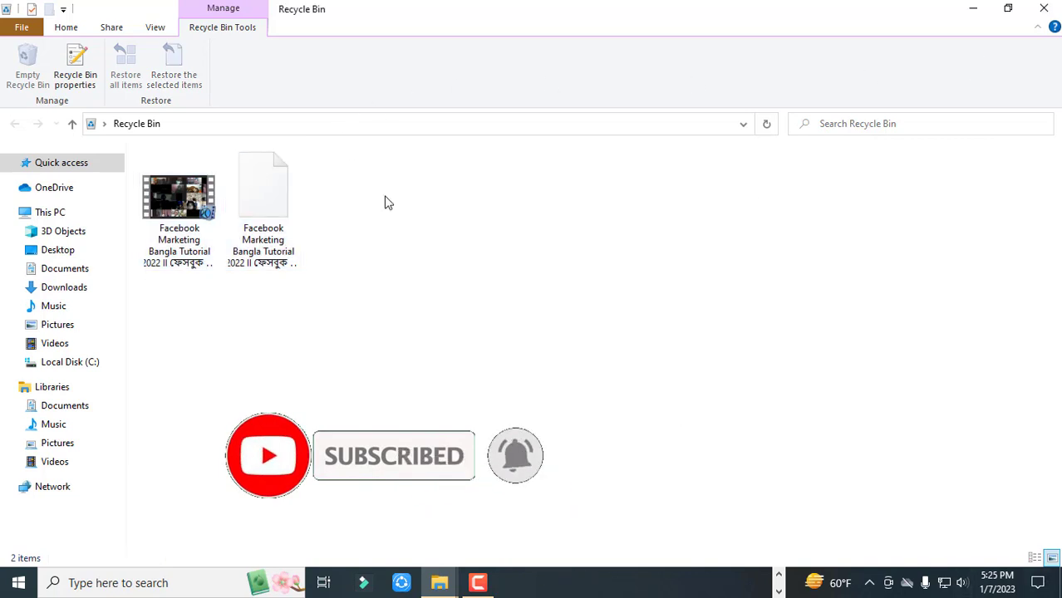
drag(325, 217, 179, 237)
click(178, 237)
key(Delete)
key(Escape)
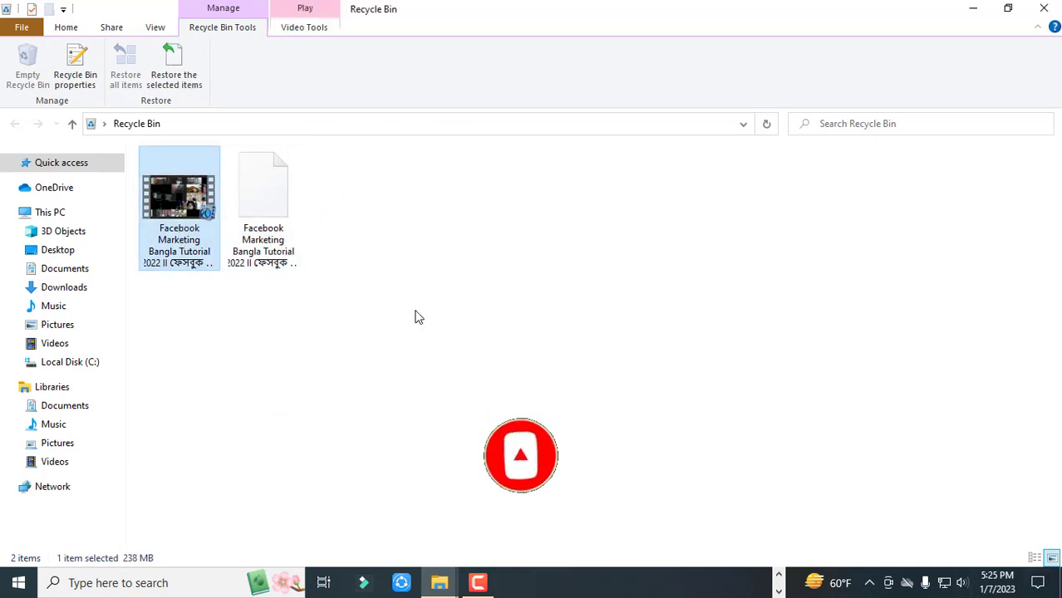
Close the Recycle Bin window and refresh the desktop three times
click(1043, 9)
right_click(748, 8)
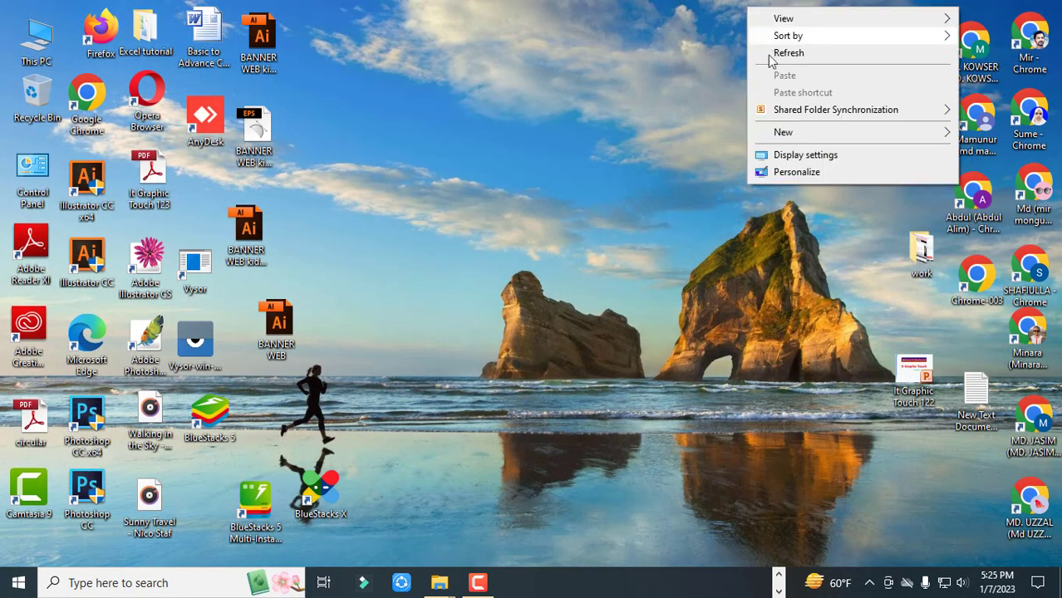
click(768, 53)
right_click(657, 59)
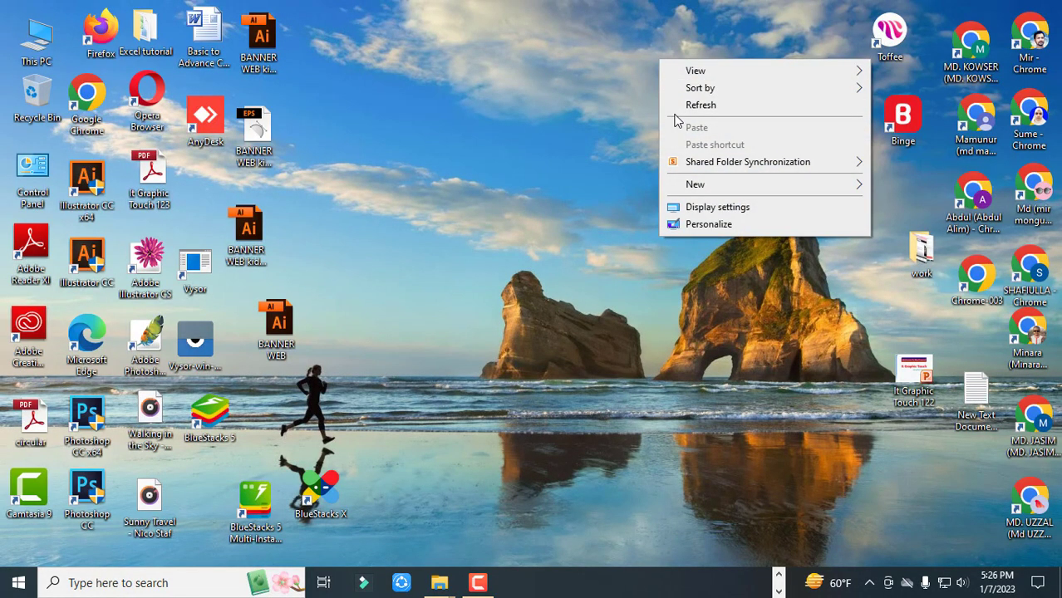
click(675, 108)
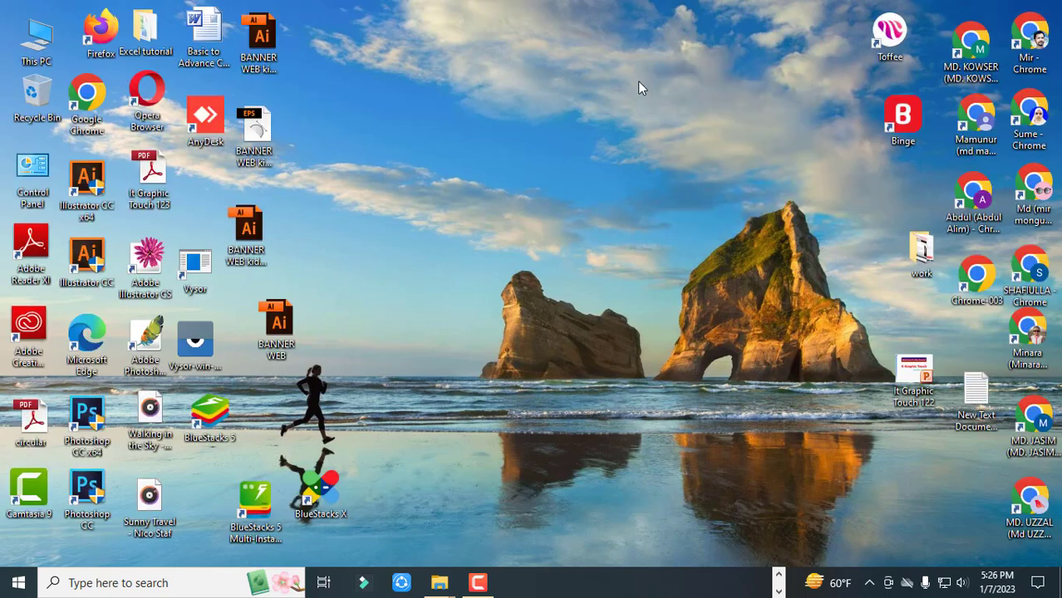
right_click(637, 81)
click(668, 128)
click(478, 583)
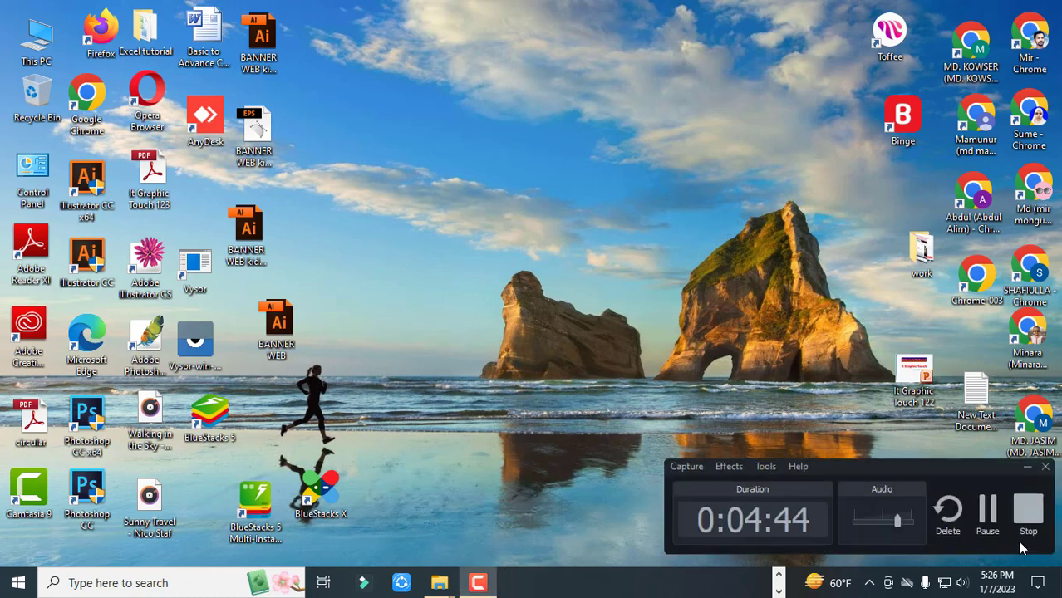